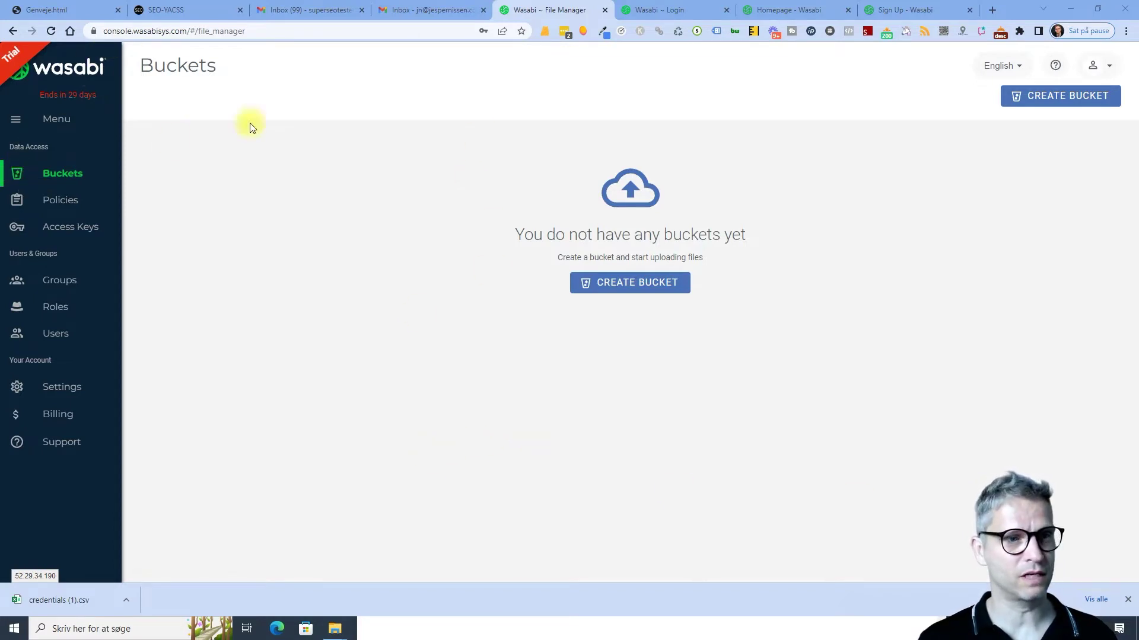
- Go to the Access Keys page in the Wasabi Console sidebar
click(68, 231)
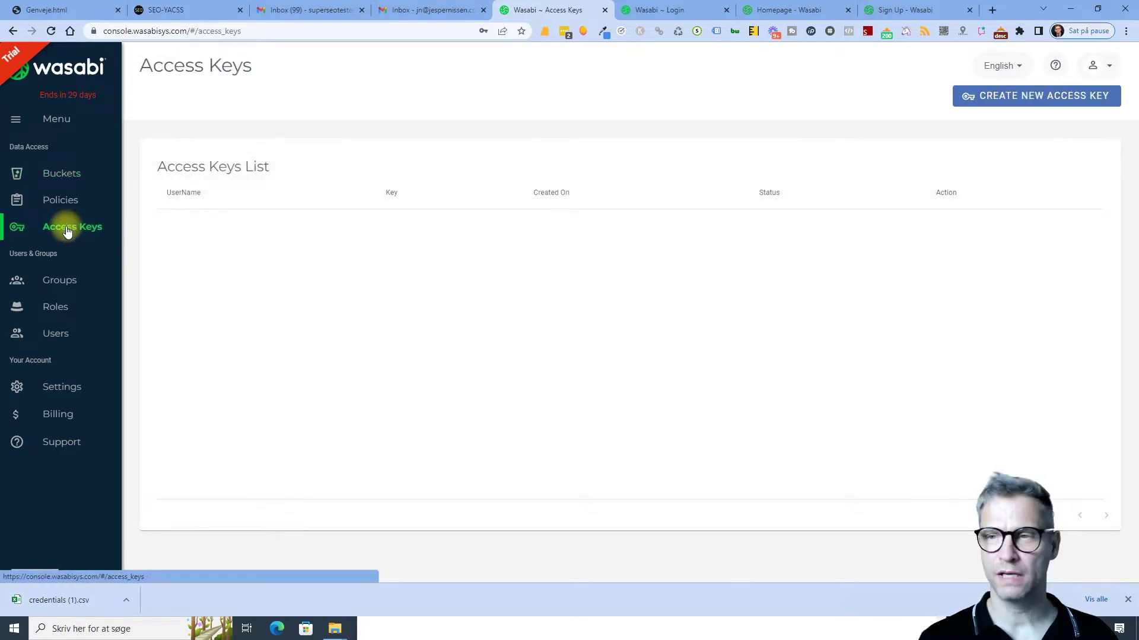
- Create a new Root User access key, download its credentials CSV, and copy both keys
click(1024, 97)
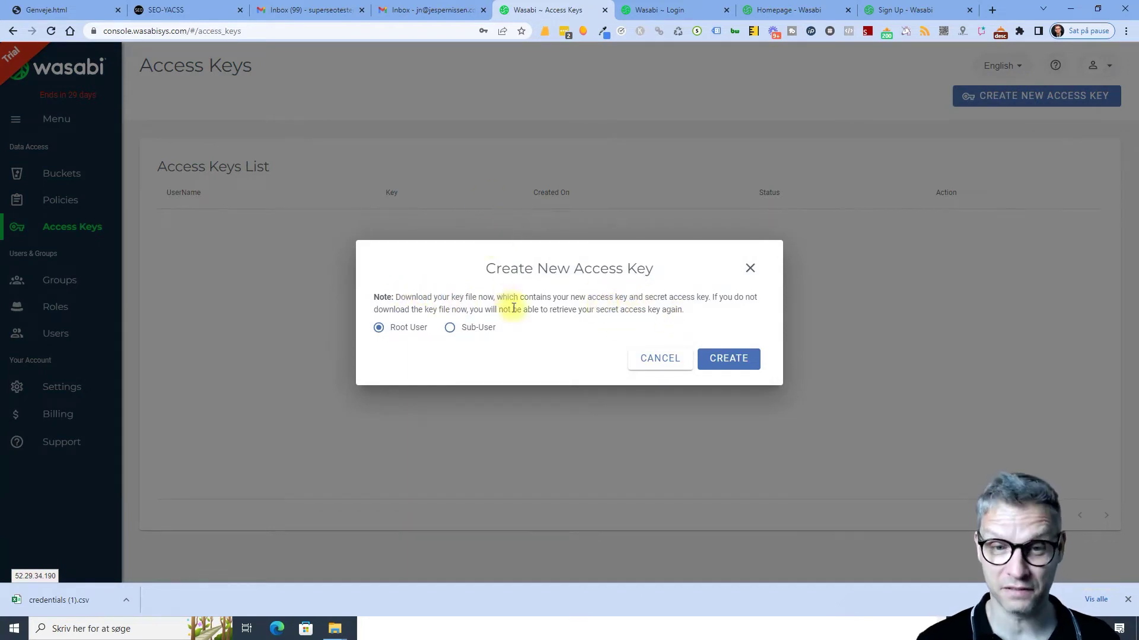
click(729, 359)
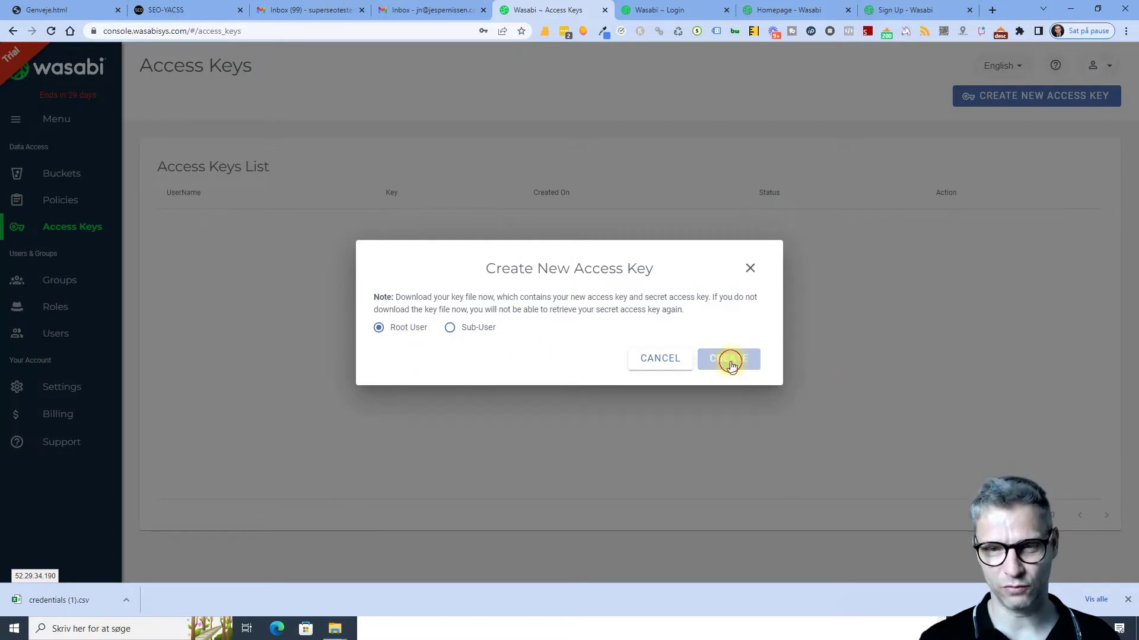
click(423, 391)
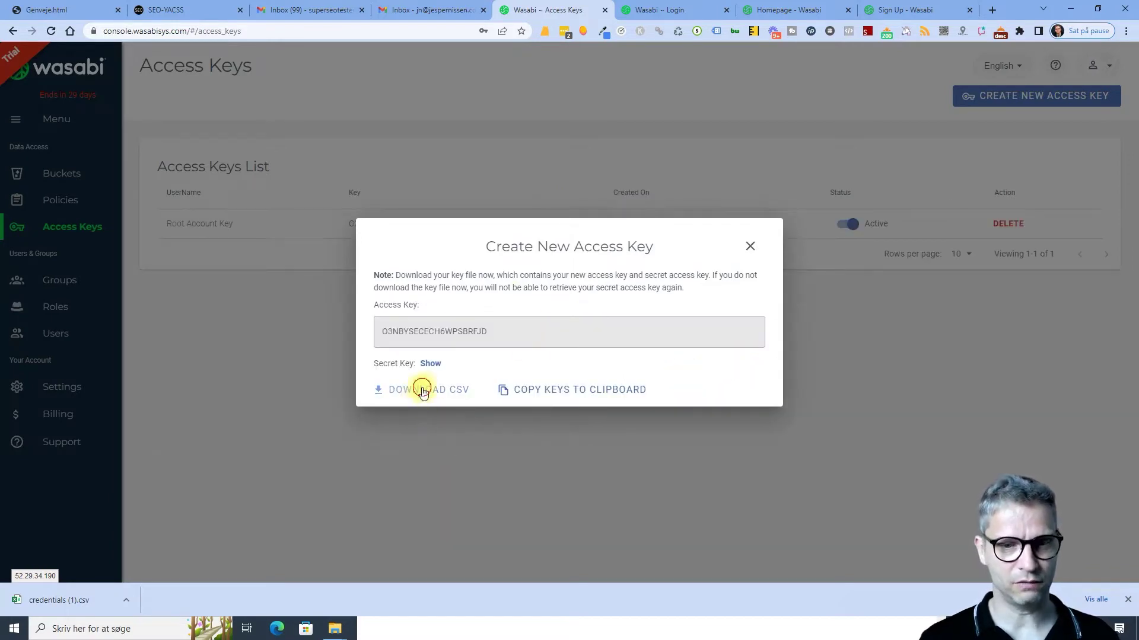
click(592, 390)
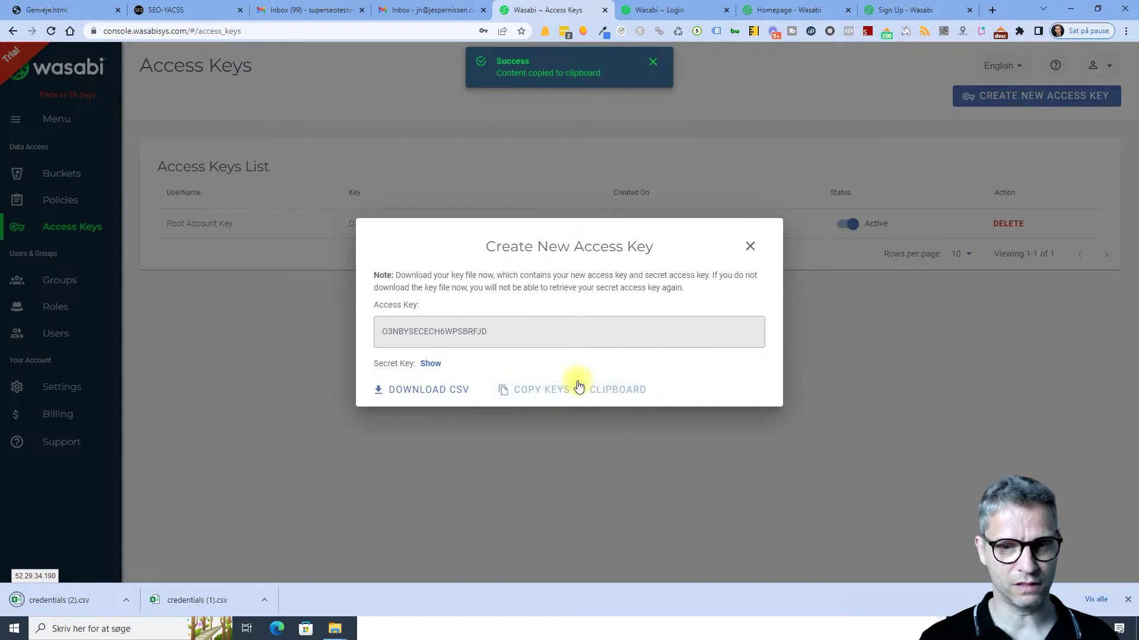
- Paste the access and secret keys into the untitled Notepad note and close Wasabi's key dialog
key(alt+Tab)
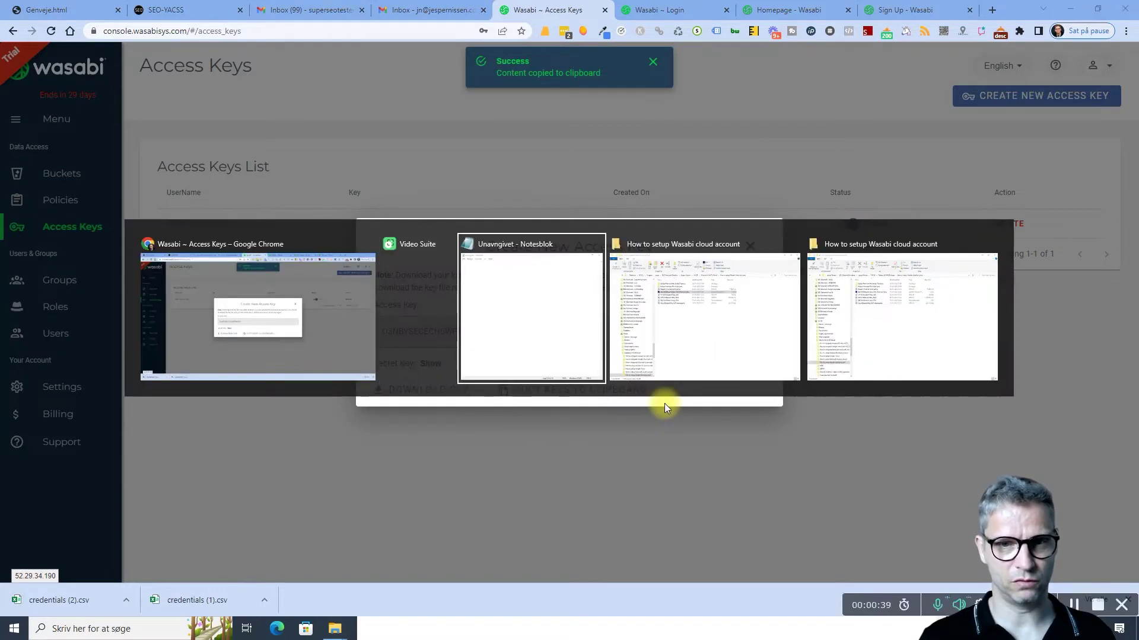
key(ctrl+v)
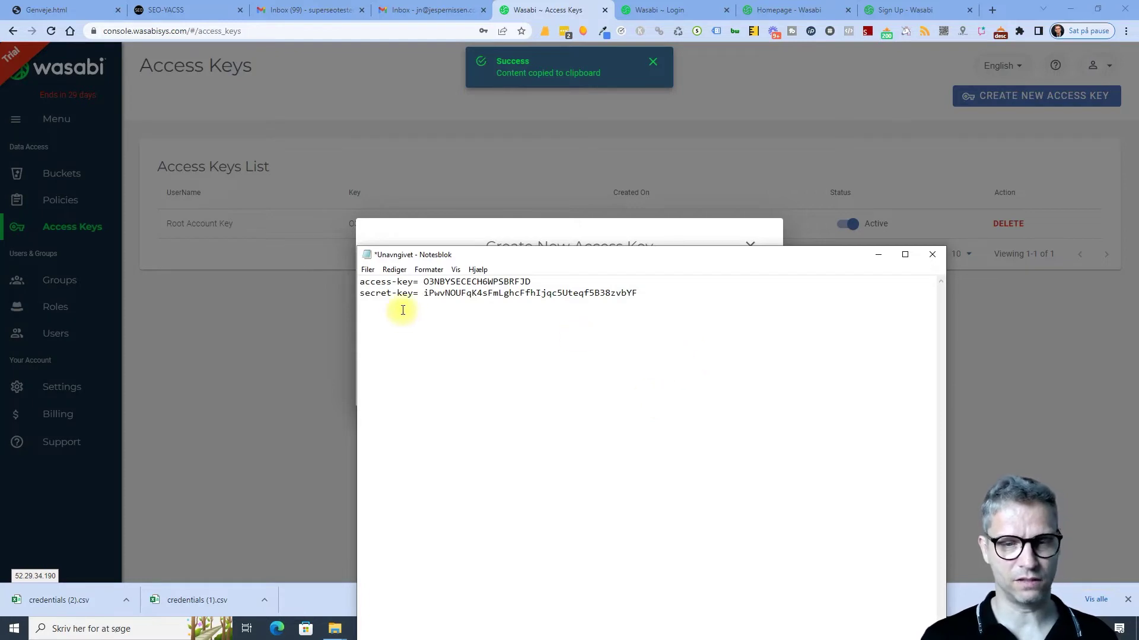
drag(561, 257, 766, 219)
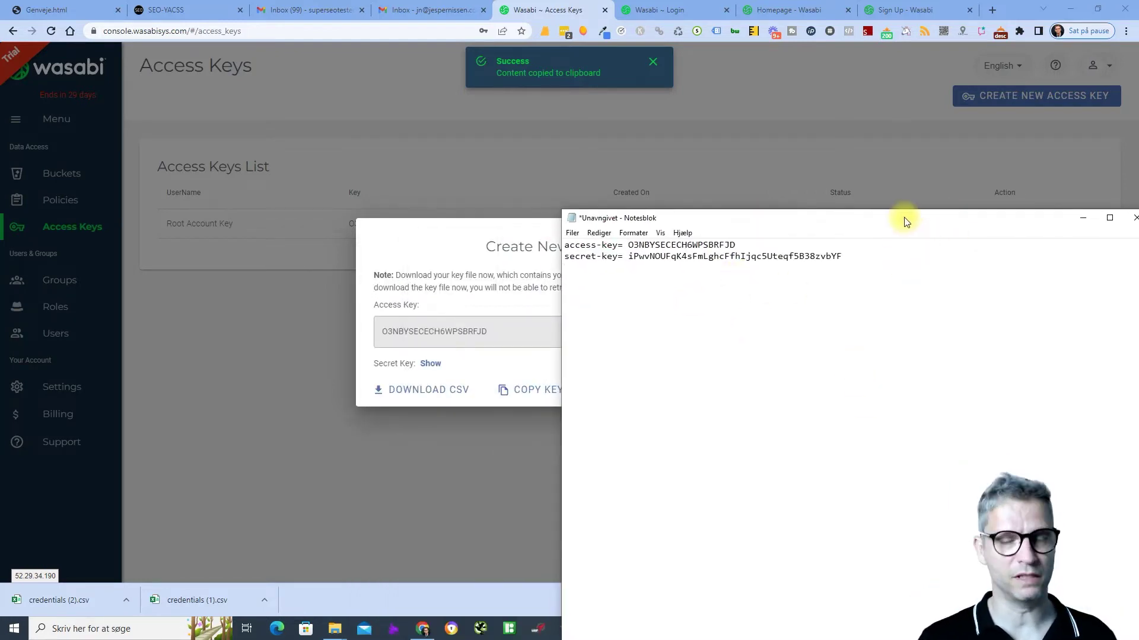
click(487, 246)
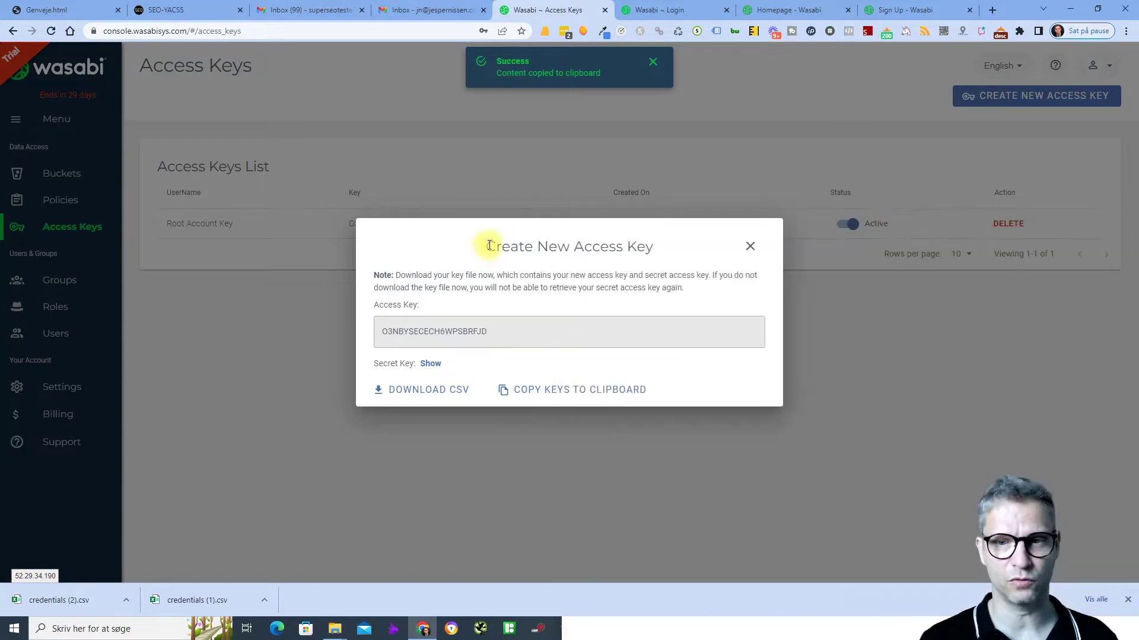
click(750, 244)
key(alt+Tab)
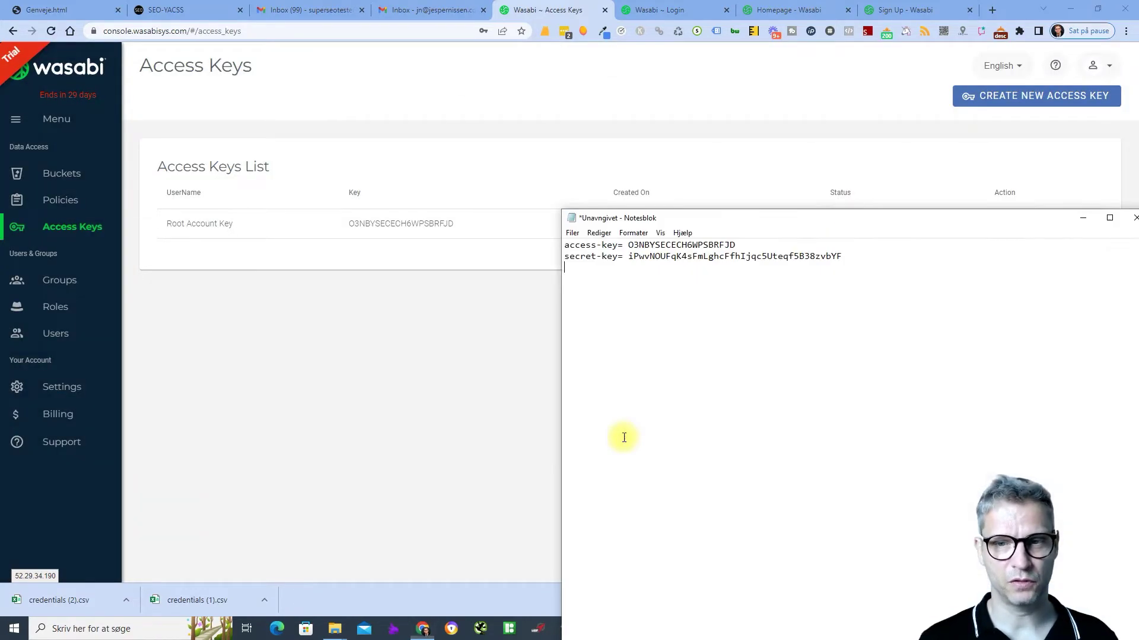
- Start a new Wasabi connection for the client, named wasabitest
click(177, 11)
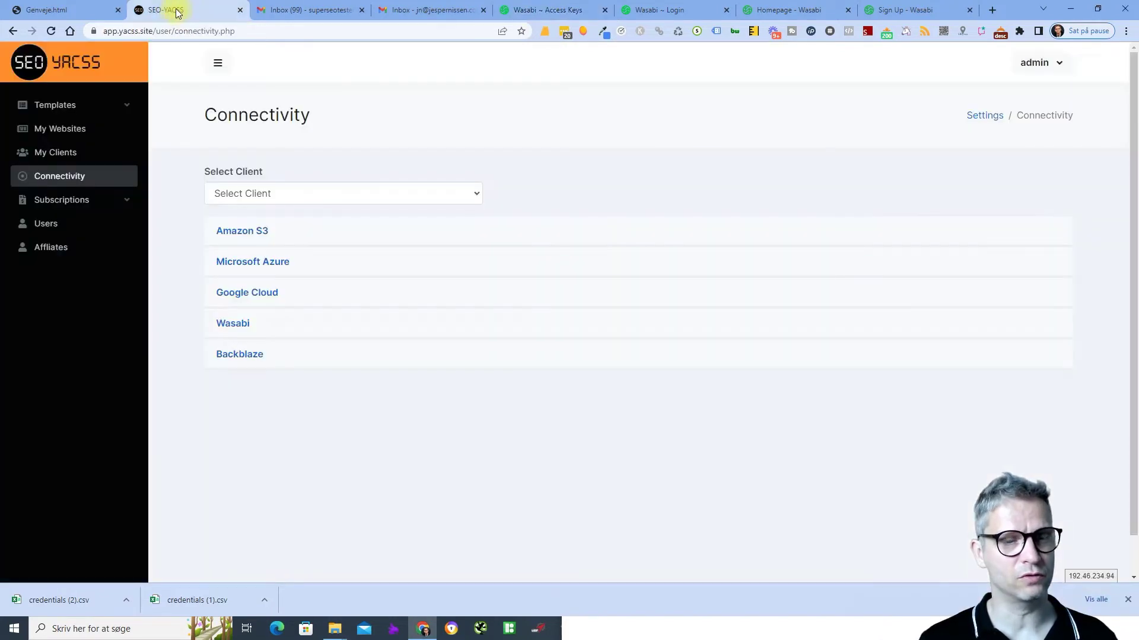
click(239, 326)
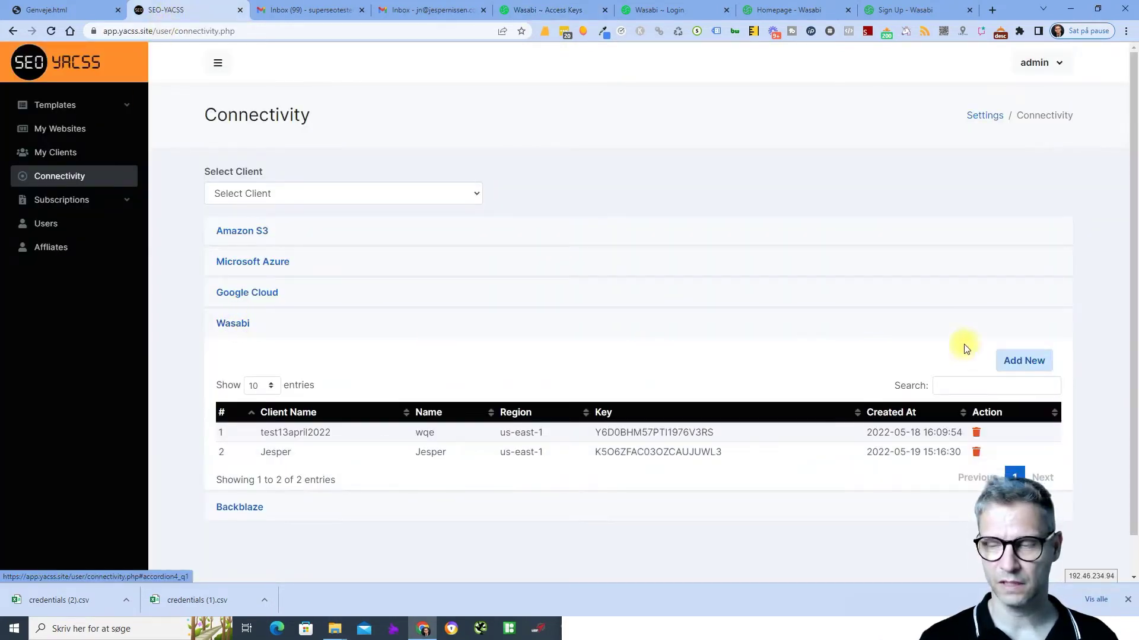
click(1037, 363)
click(533, 231)
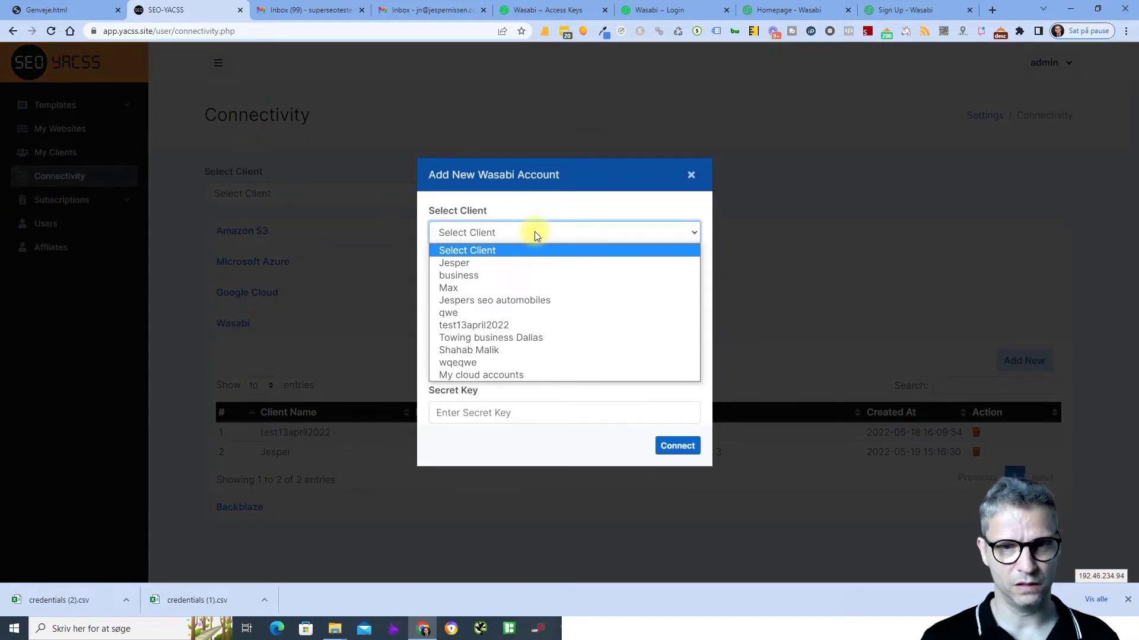
click(522, 261)
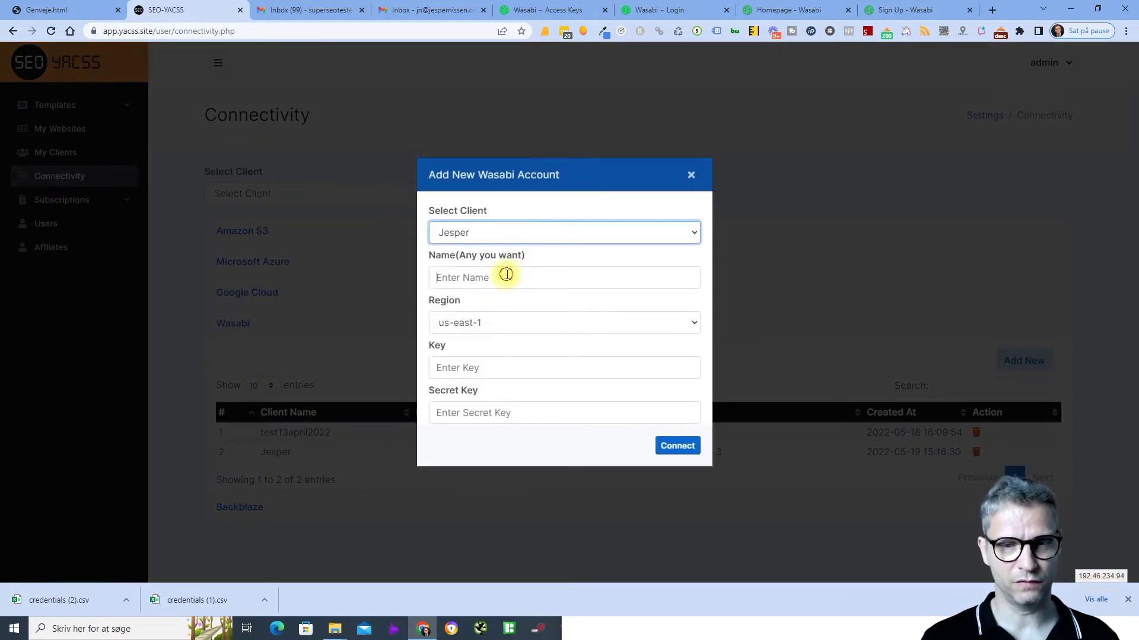
click(505, 276)
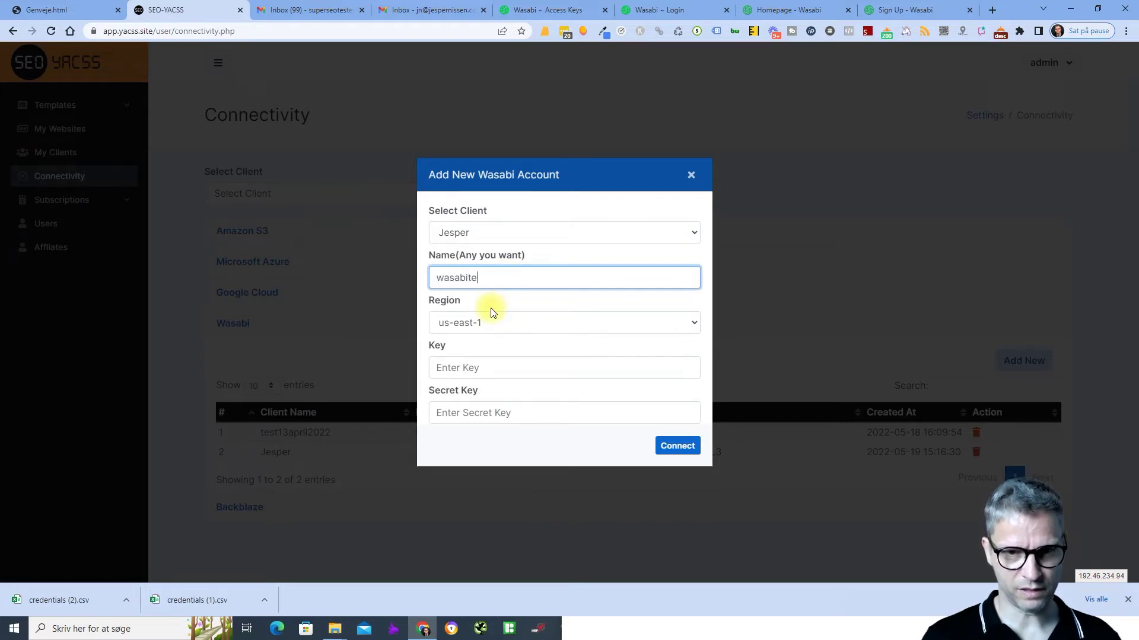
text(wasabitest)
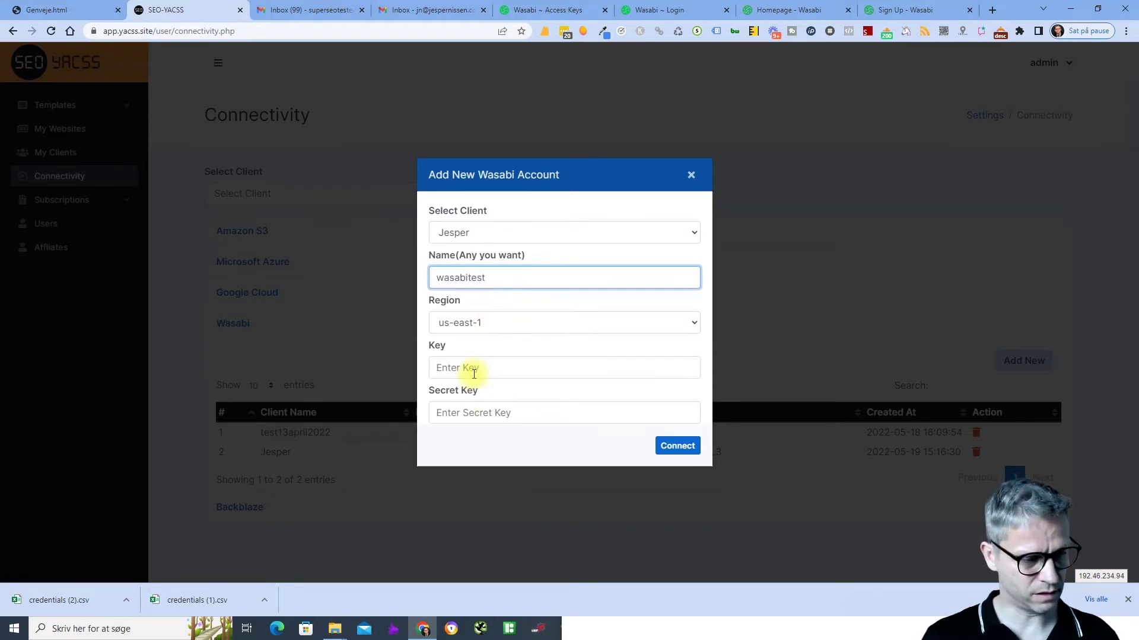
- Fill Key and Secret Key with the values from the Notepad note and connect
key(alt+Tab)
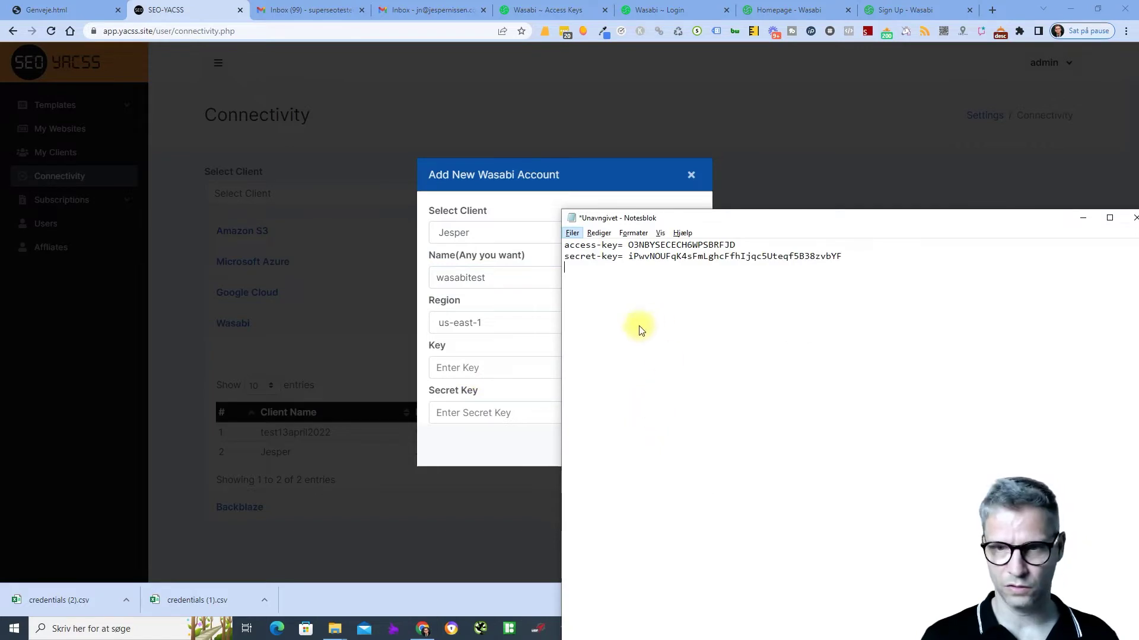
click(744, 244)
drag(734, 243, 631, 249)
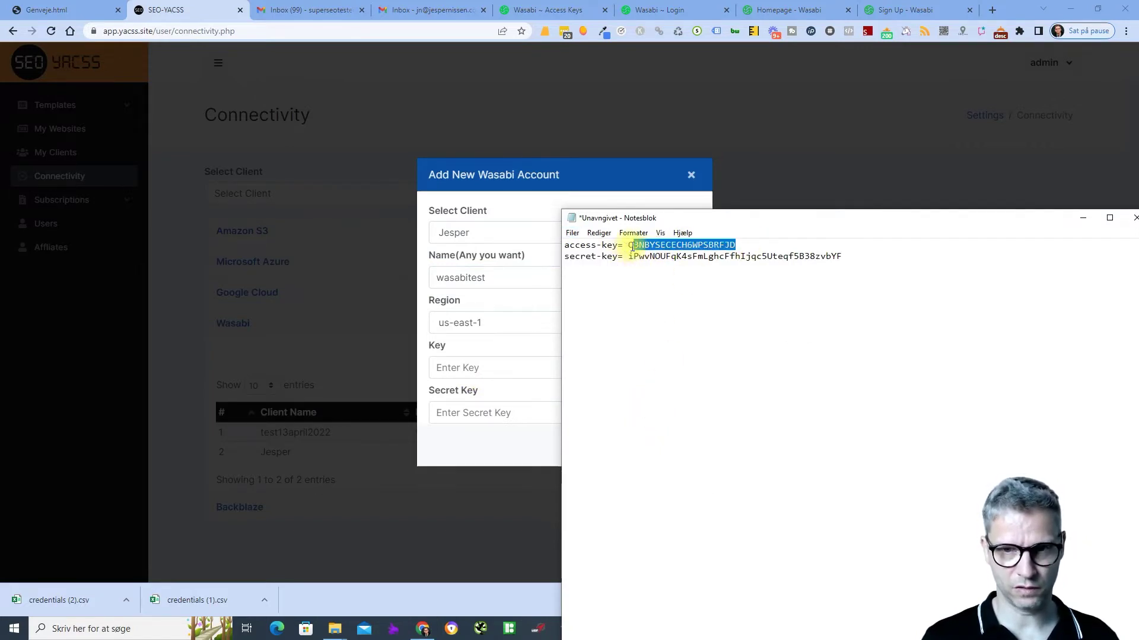
click(490, 365)
key(ctrl+v)
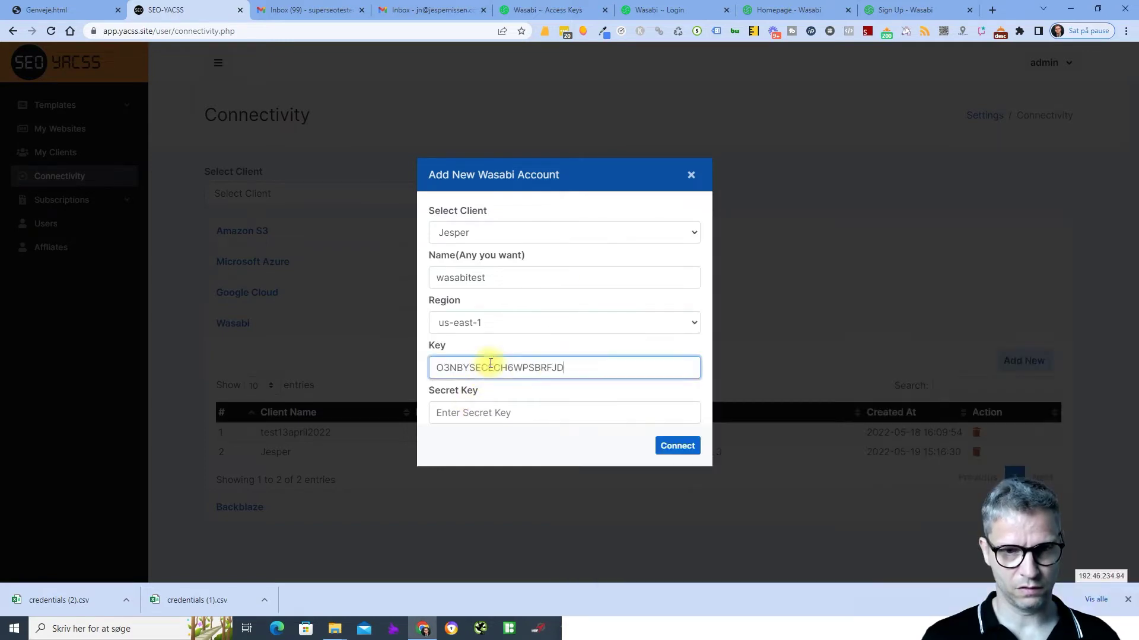
key(alt+Tab)
drag(857, 259, 630, 260)
key(ctrl+c)
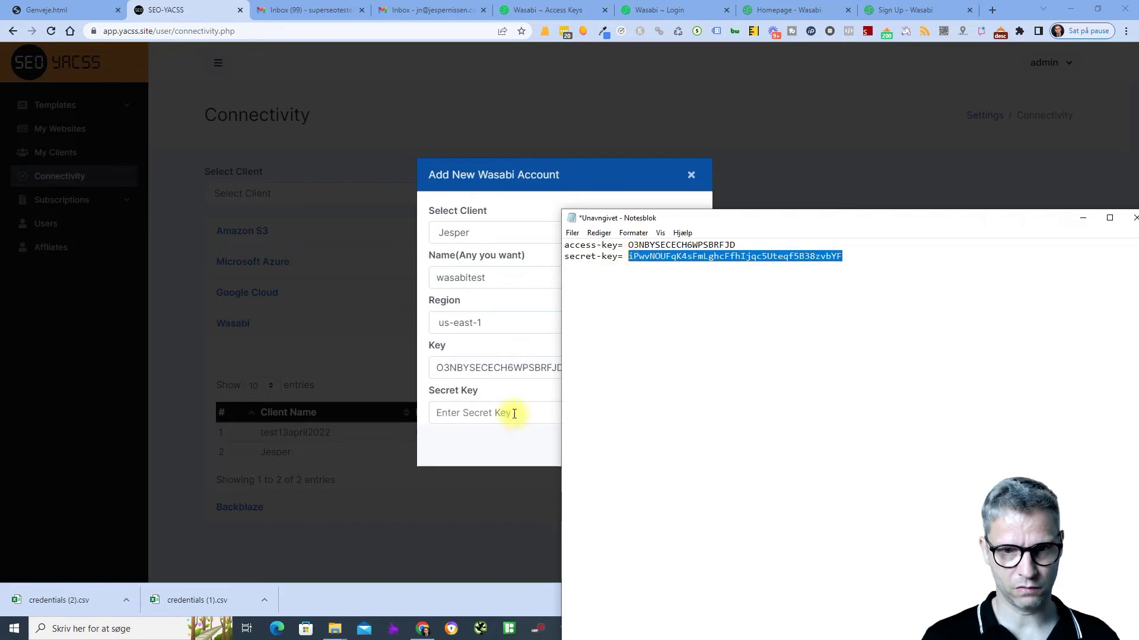
click(508, 412)
key(ctrl+v)
click(681, 444)
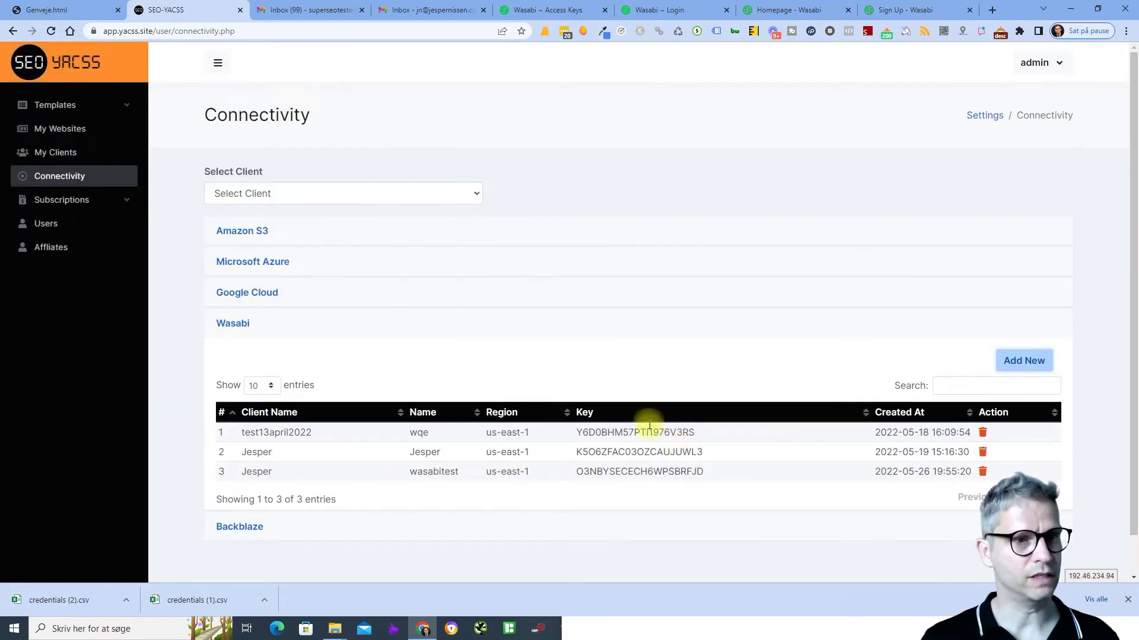
- In the 7 Content Area template, enter 1 for webpages, Target URL, Meta Title and Meta Description
click(72, 107)
click(82, 130)
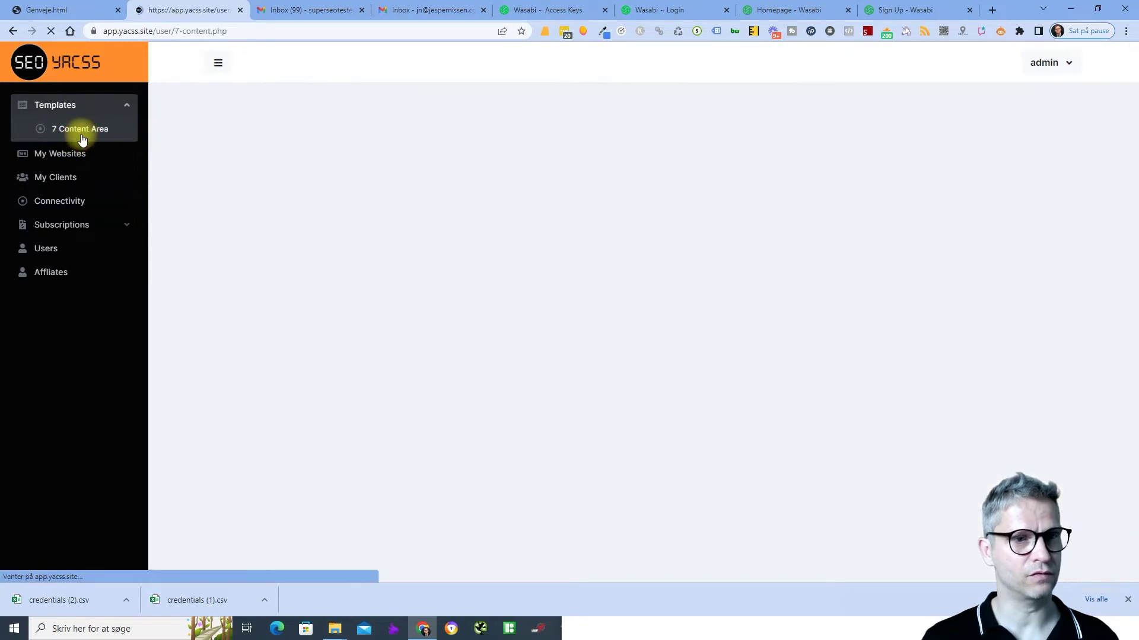
click(313, 377)
text(1)
click(333, 415)
text(1)
scroll(341, 421, down, 4)
click(348, 338)
click(430, 358)
text(1)
click(662, 363)
text(1)
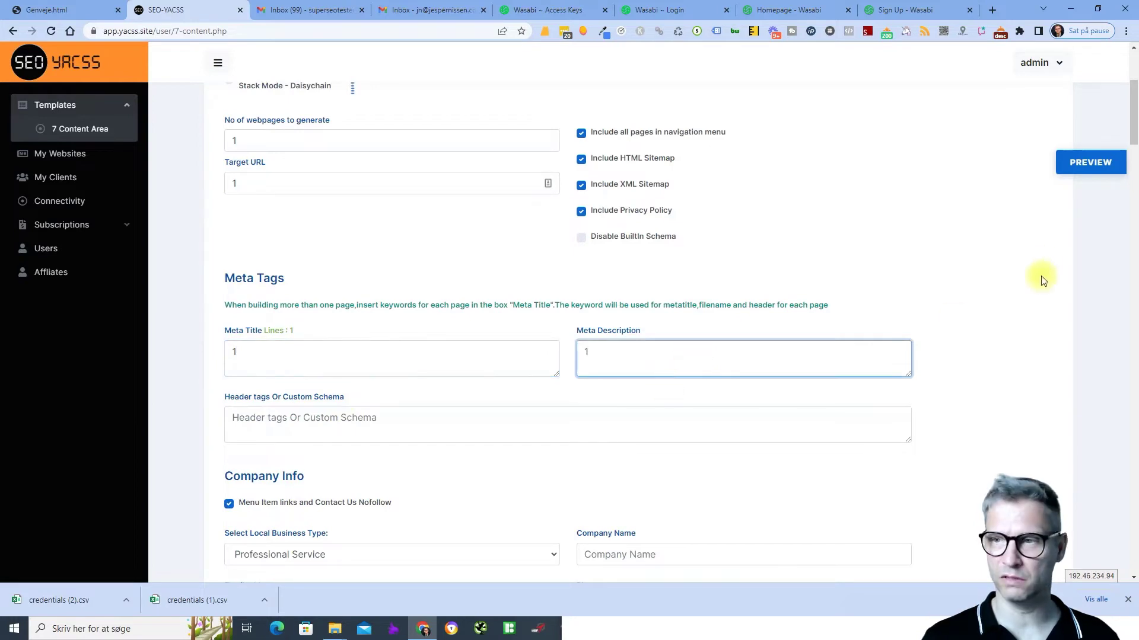
- Preview the single generated page, then close the preview and return to the form
click(1088, 165)
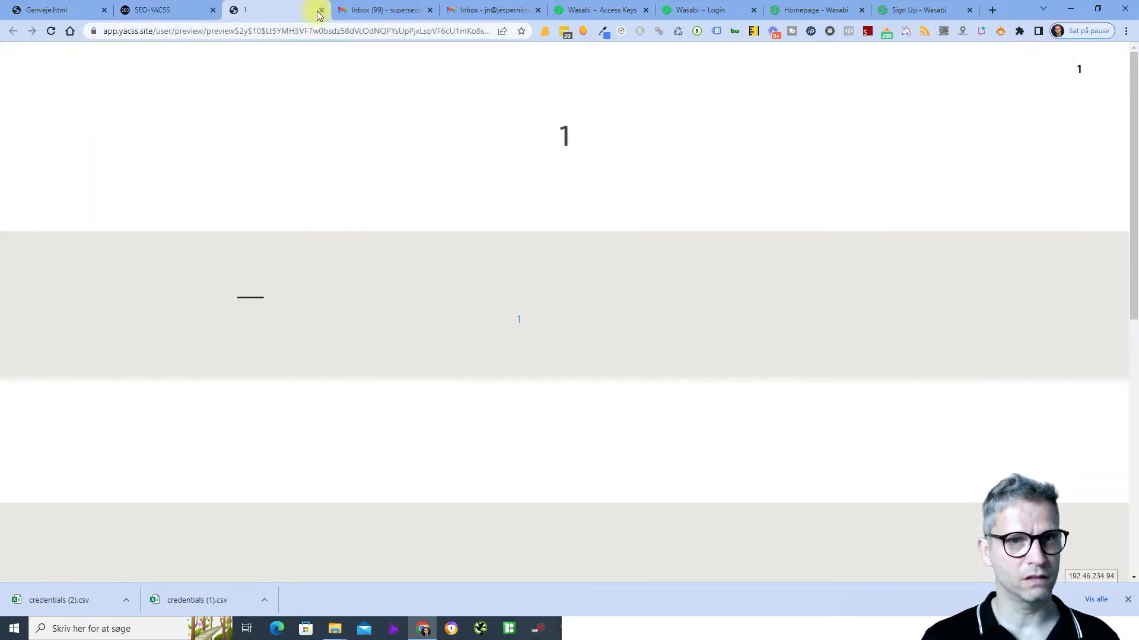
click(319, 12)
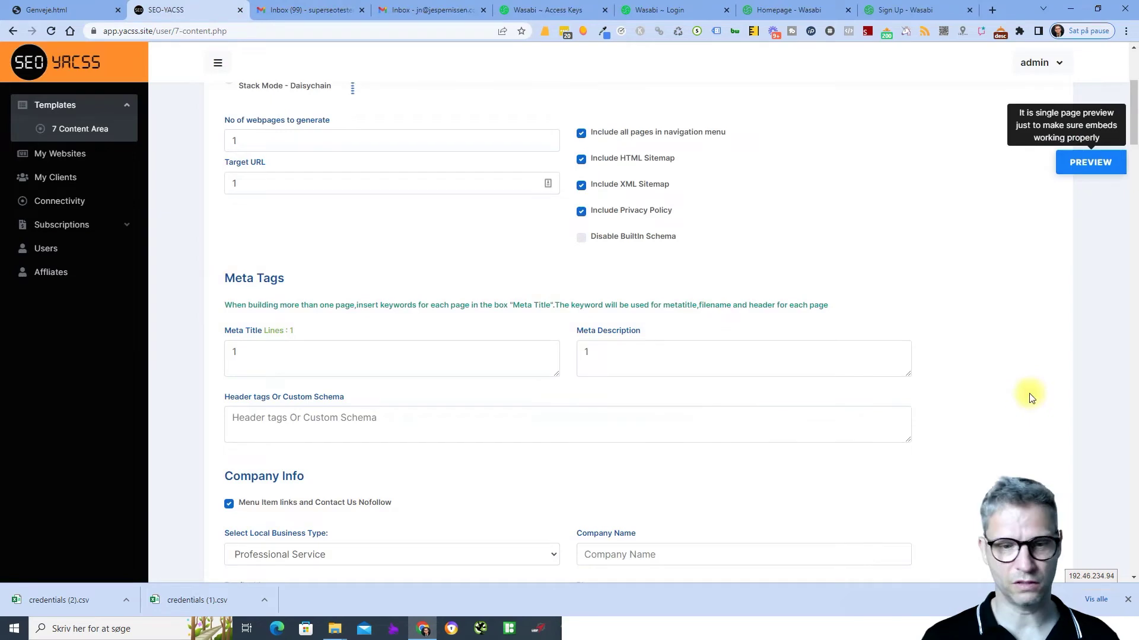
scroll(1030, 399, down, 20)
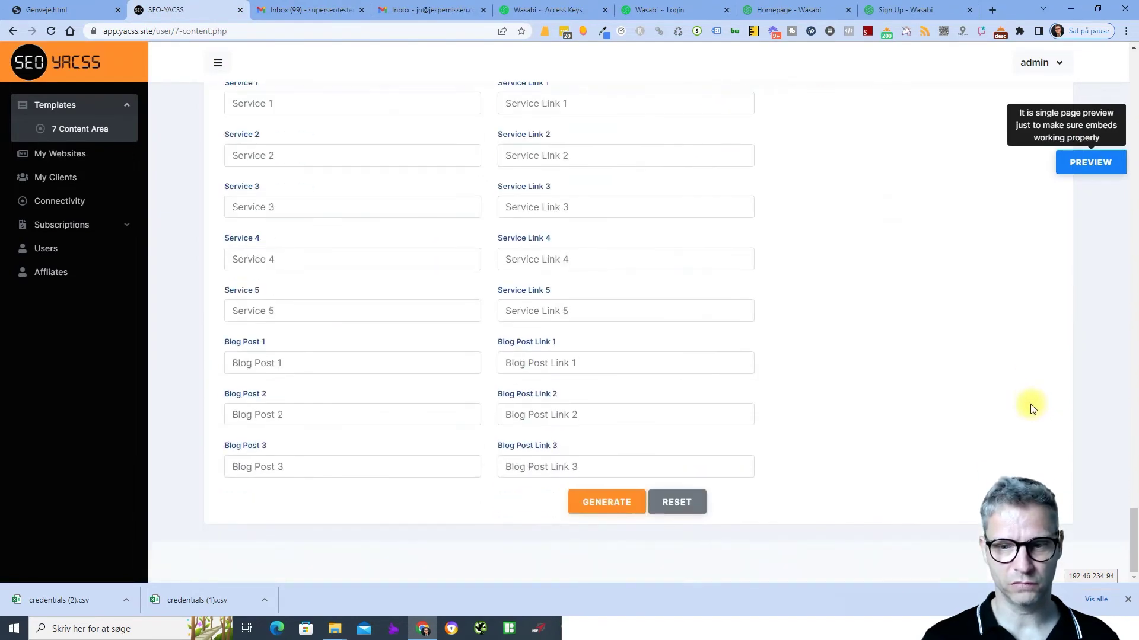
- Generate the site's HTML files, dismiss the success message, and go to the Wasabi upload page
click(593, 504)
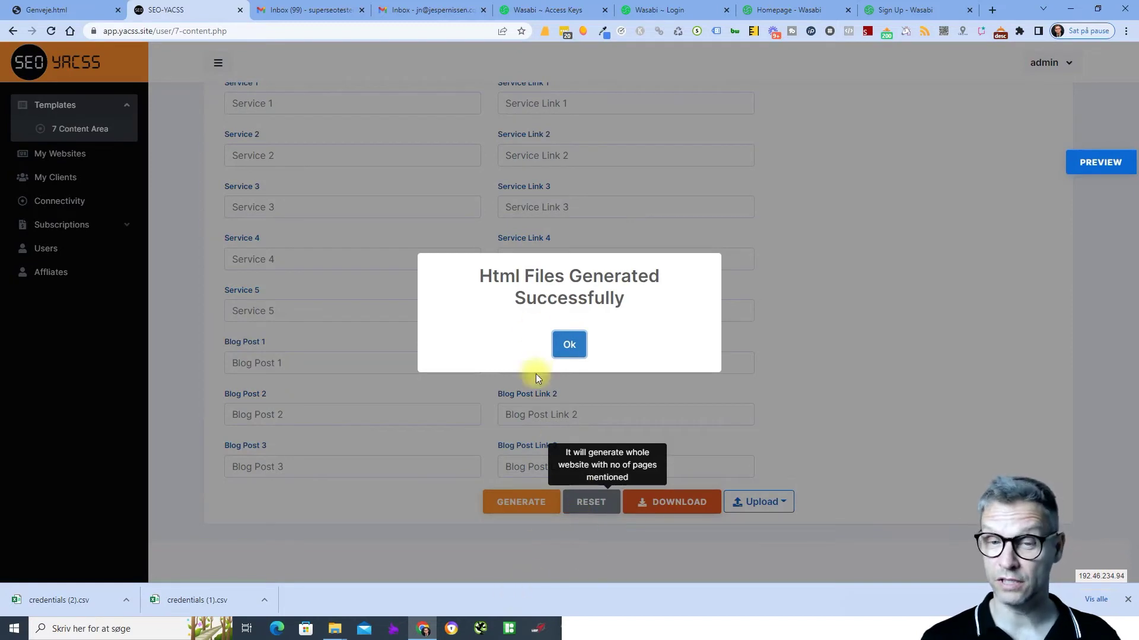
click(570, 345)
click(754, 506)
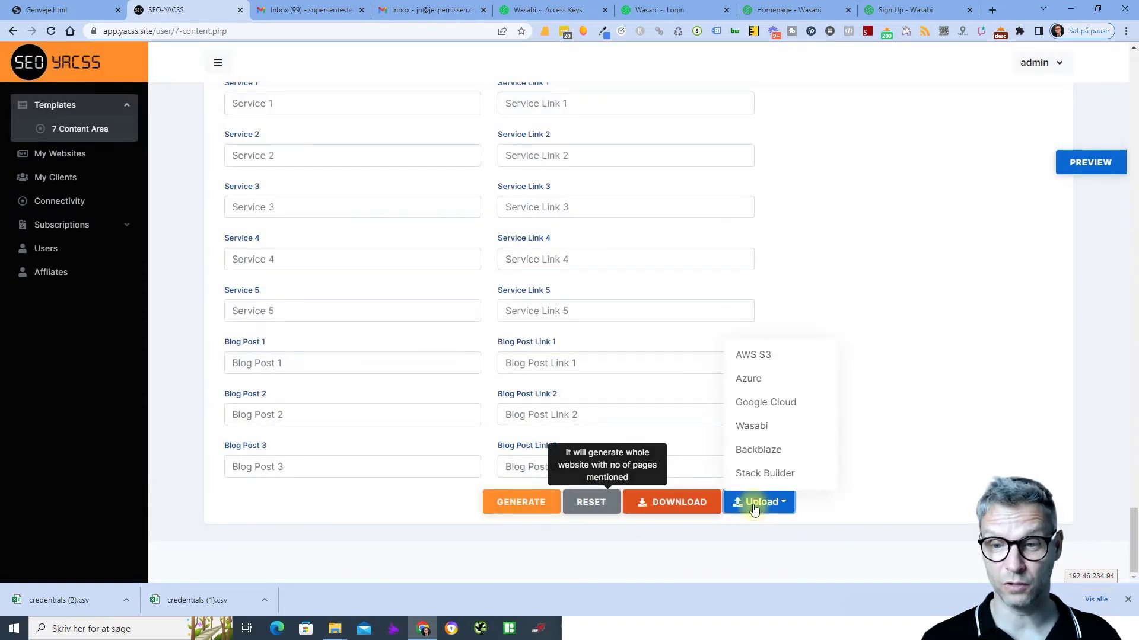
click(753, 424)
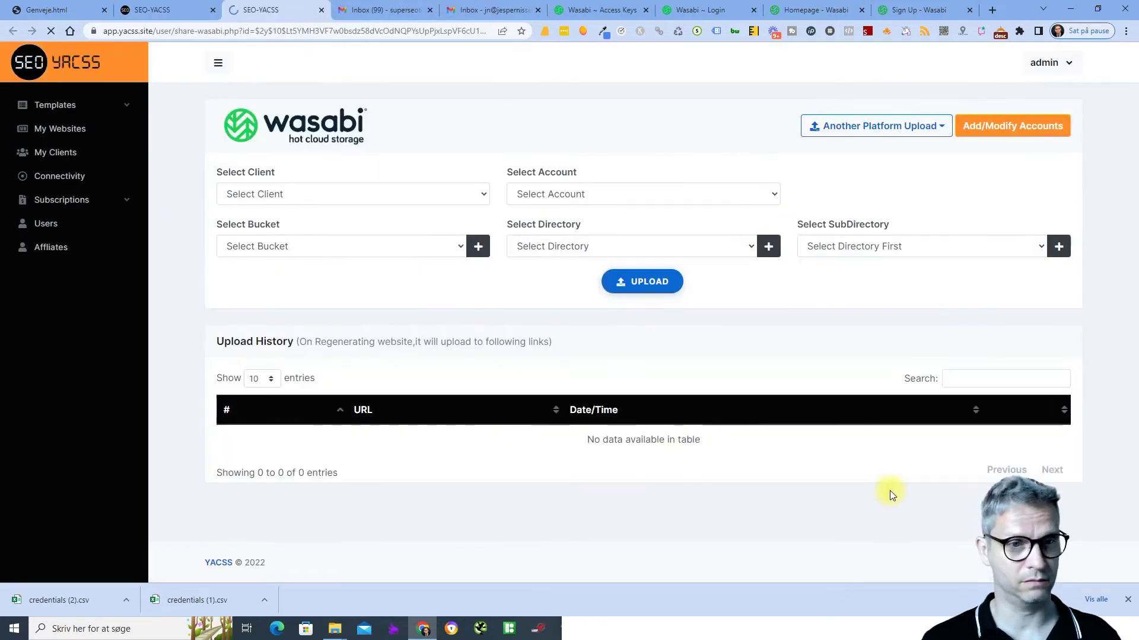
- Select the client and the wasabitest Wasabi account as the upload target
click(475, 194)
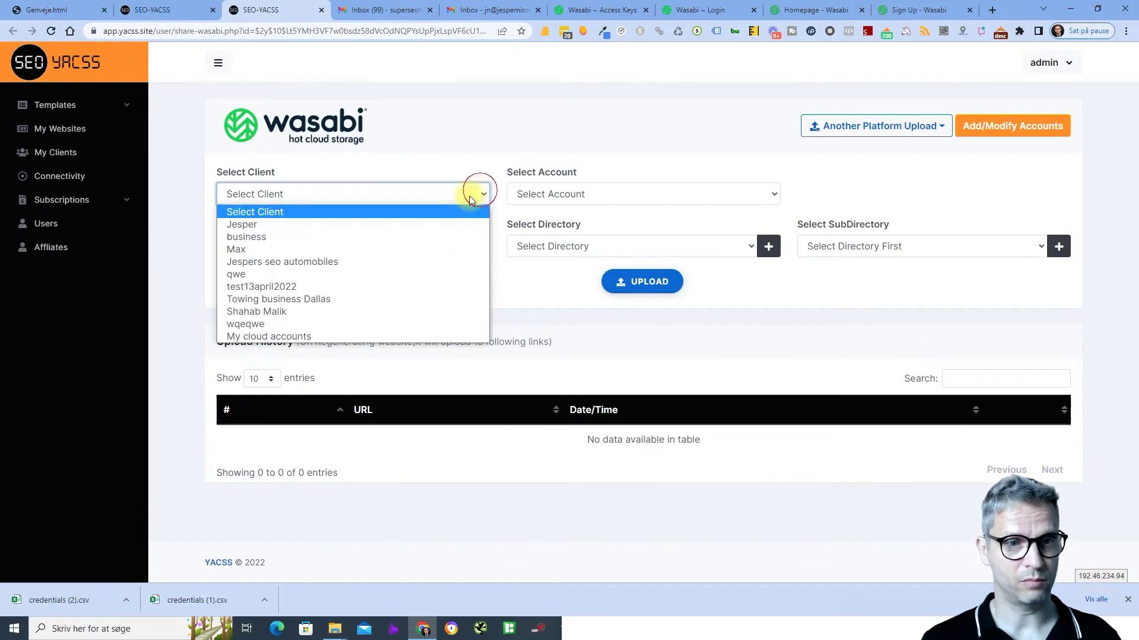
click(402, 223)
click(582, 191)
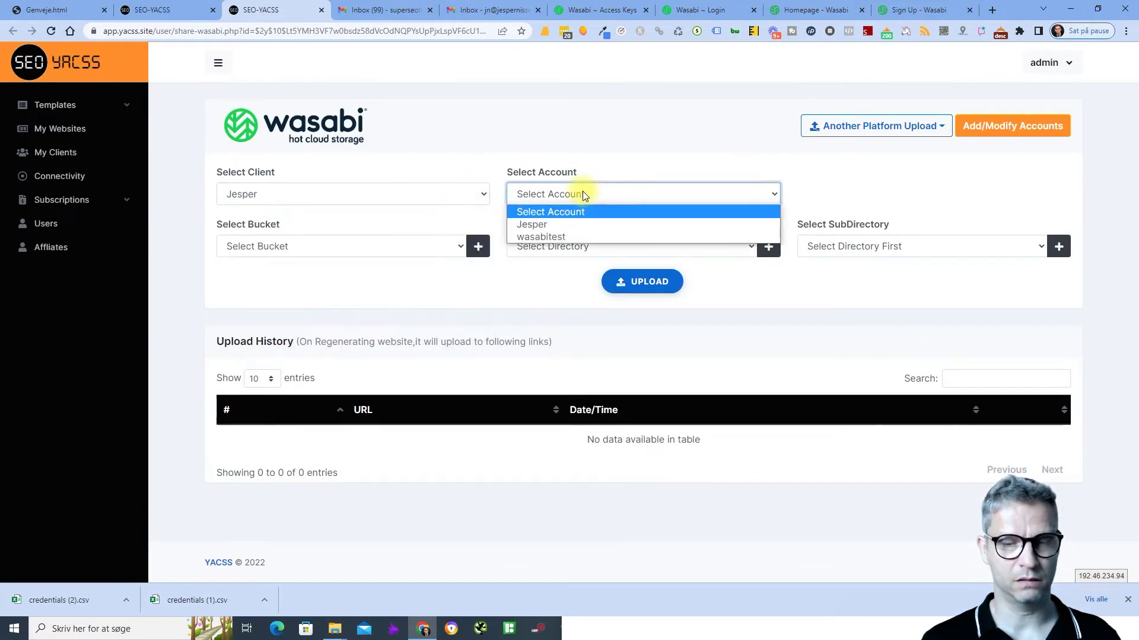
click(561, 236)
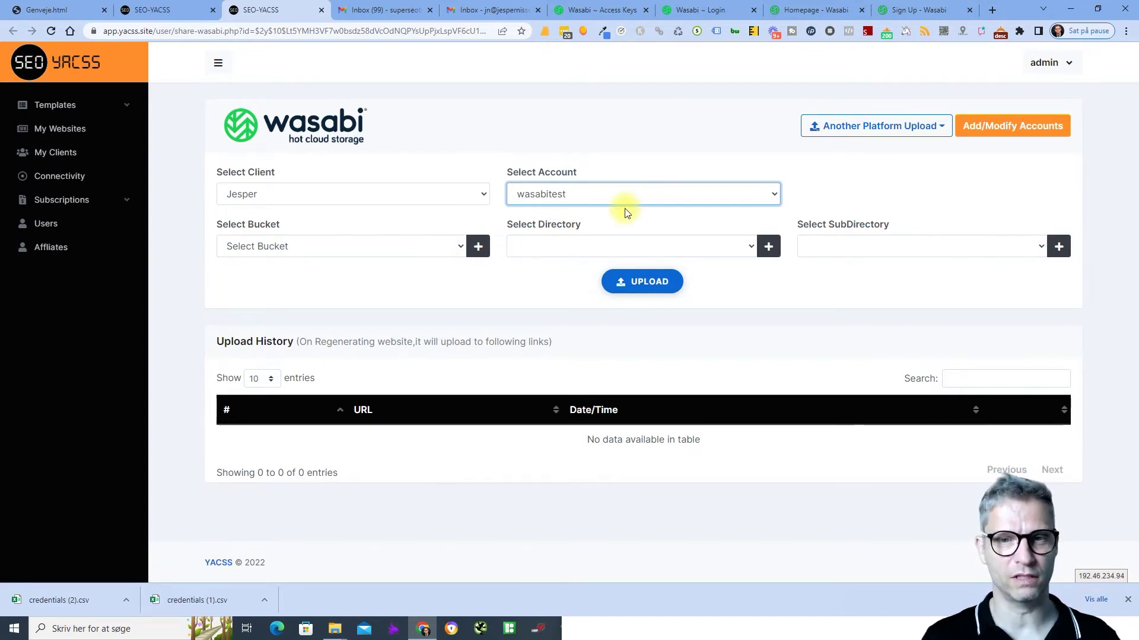
- Create and select a new bucket named jespertestbucket
click(406, 248)
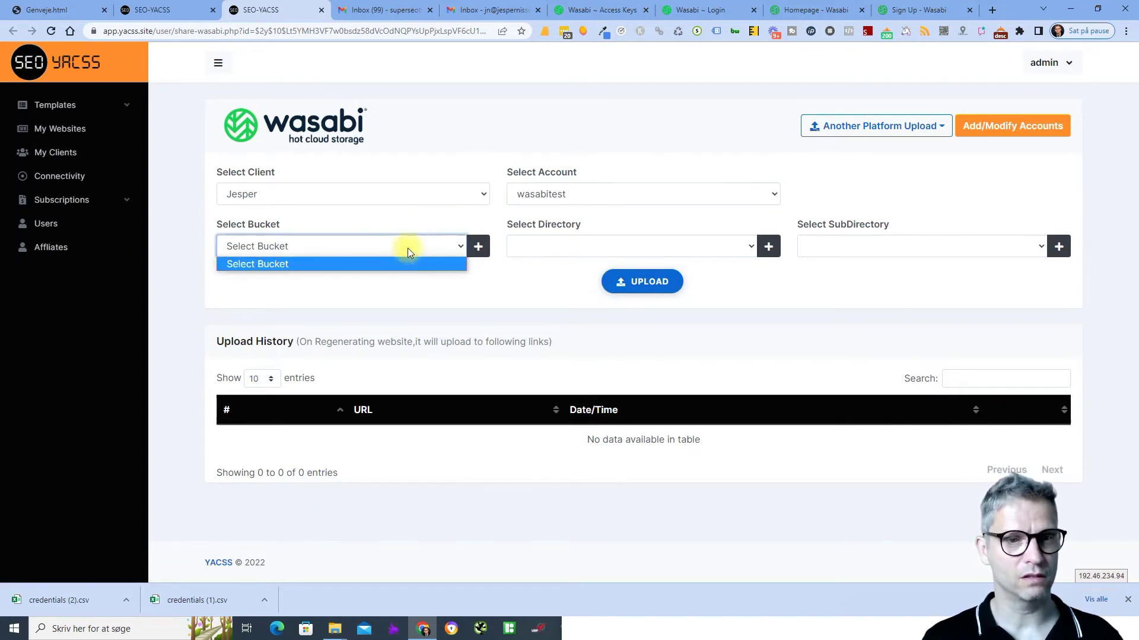
click(476, 249)
click(474, 308)
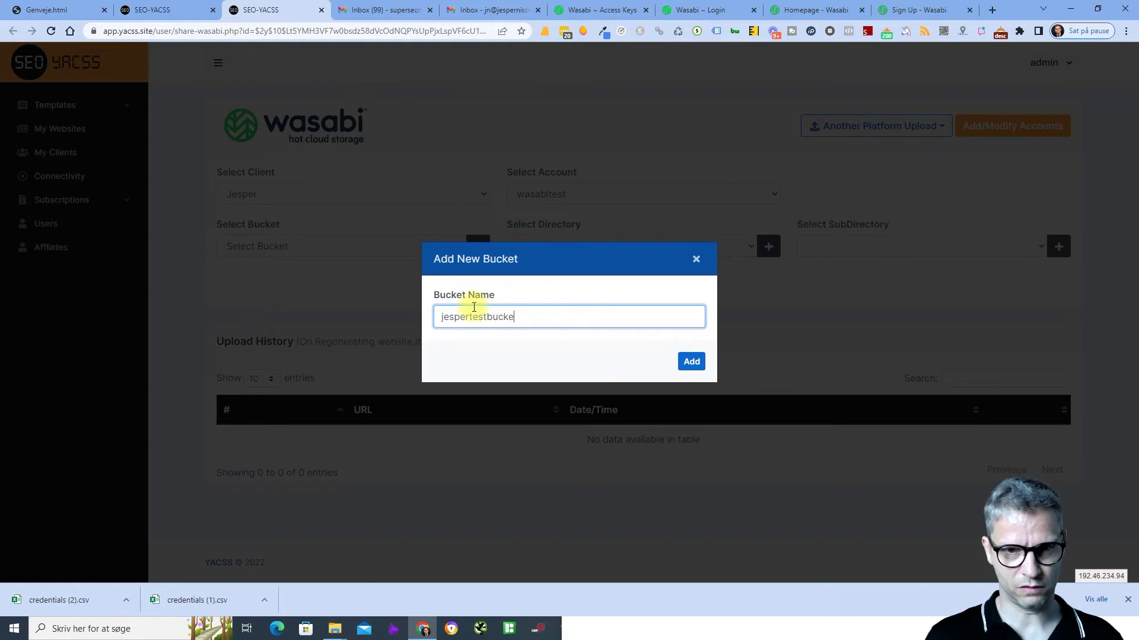
click(691, 365)
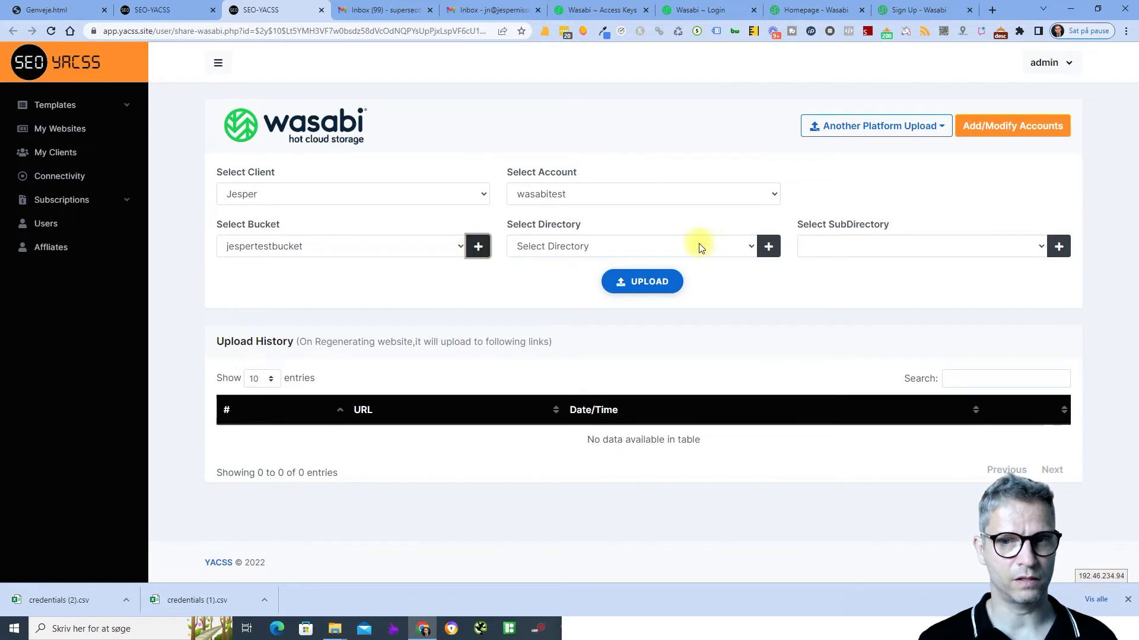
- Upload the generated site to jespertestbucket, producing the 1.html link in Upload History
click(643, 282)
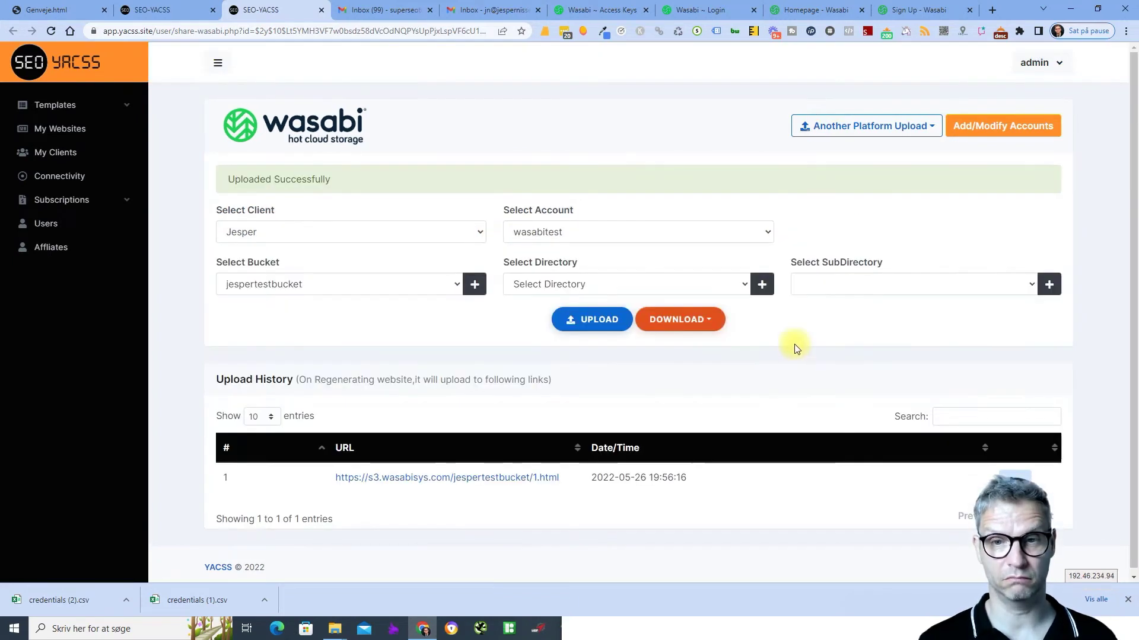
- Open the uploaded 1.html link, check the AccessDenied trial-account error, and close that tab
click(444, 478)
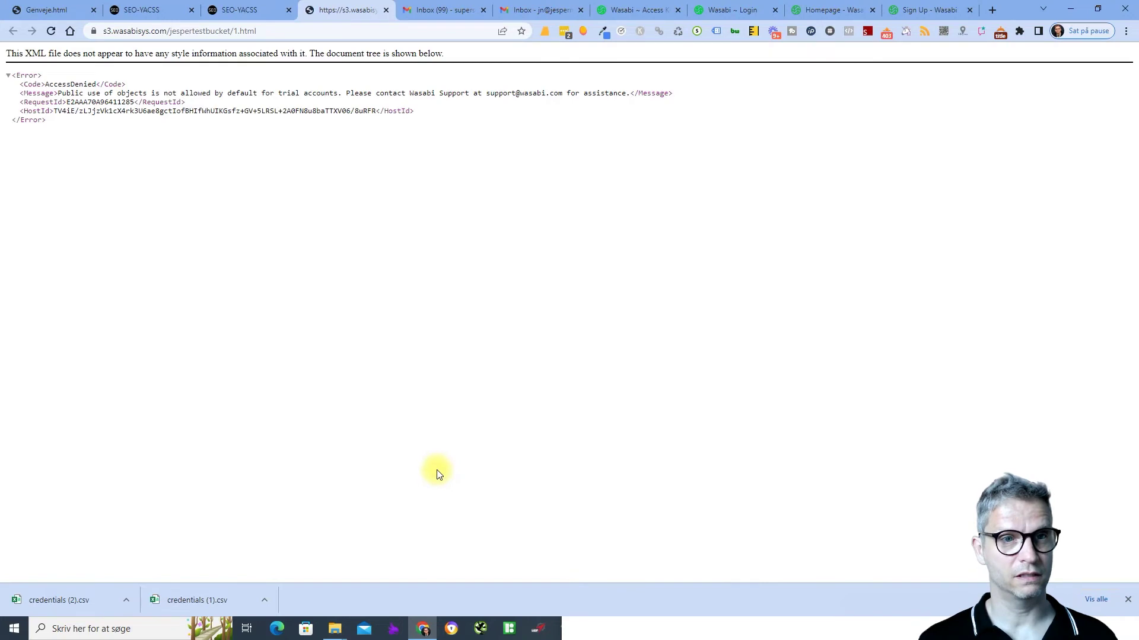
drag(73, 93, 559, 94)
click(131, 92)
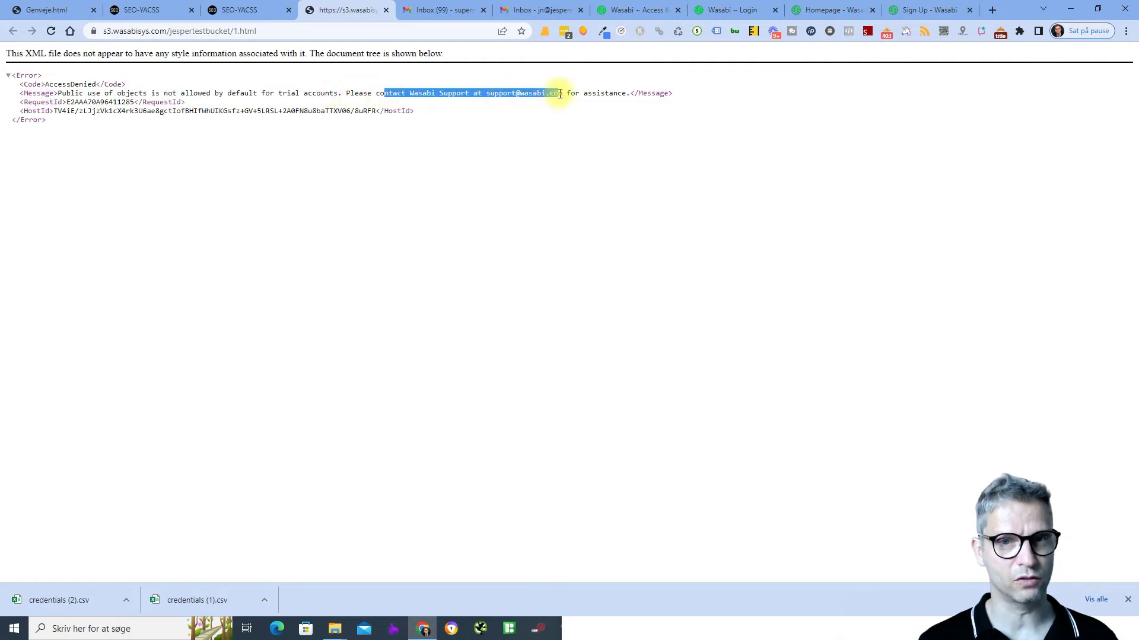
click(564, 94)
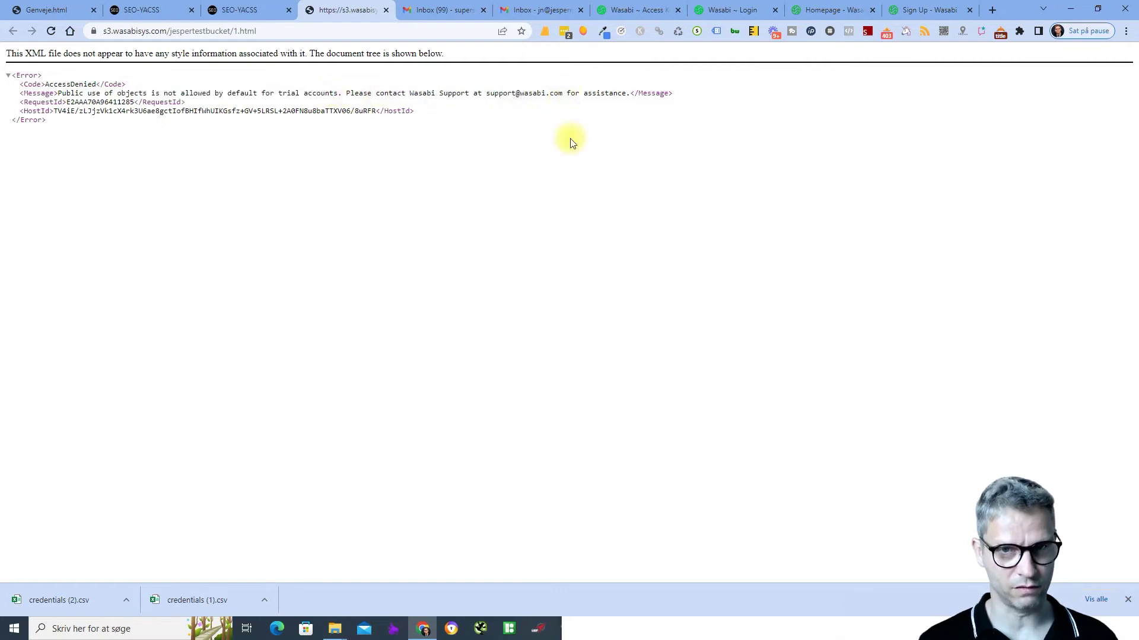
click(387, 11)
- Keep the same client and switch the upload to its other Wasabi account
click(393, 225)
click(391, 228)
click(579, 233)
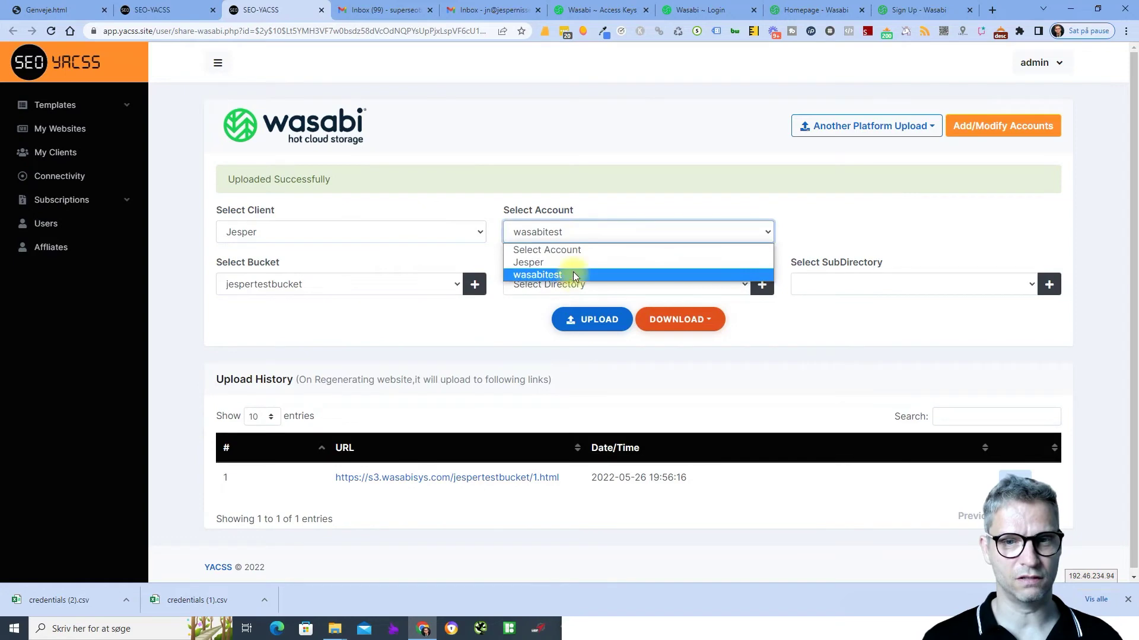
click(573, 264)
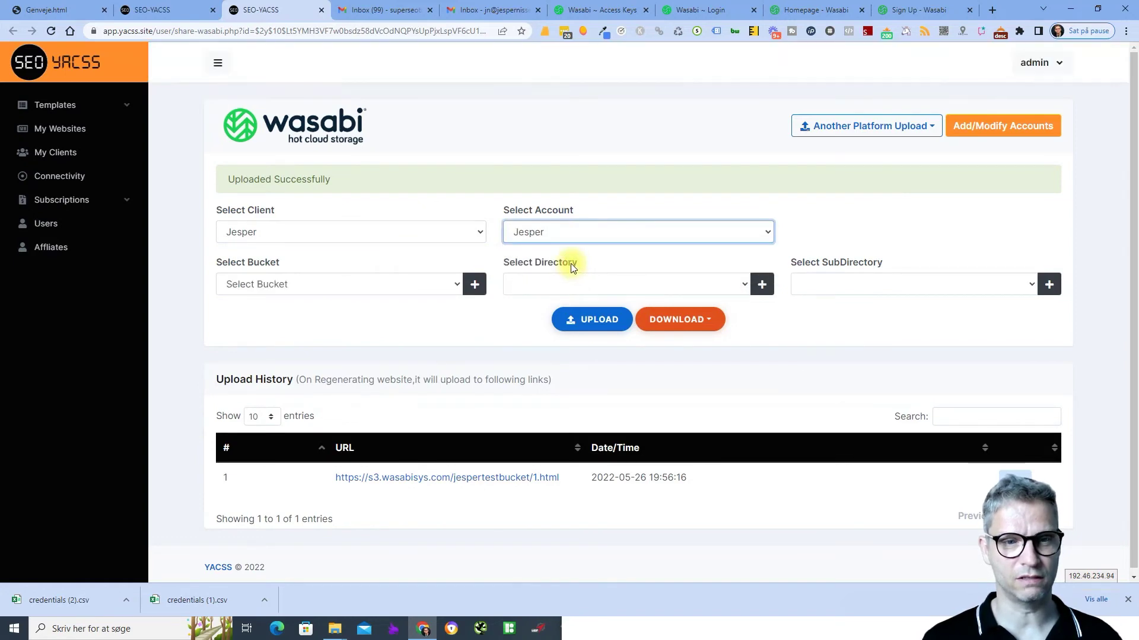
click(308, 285)
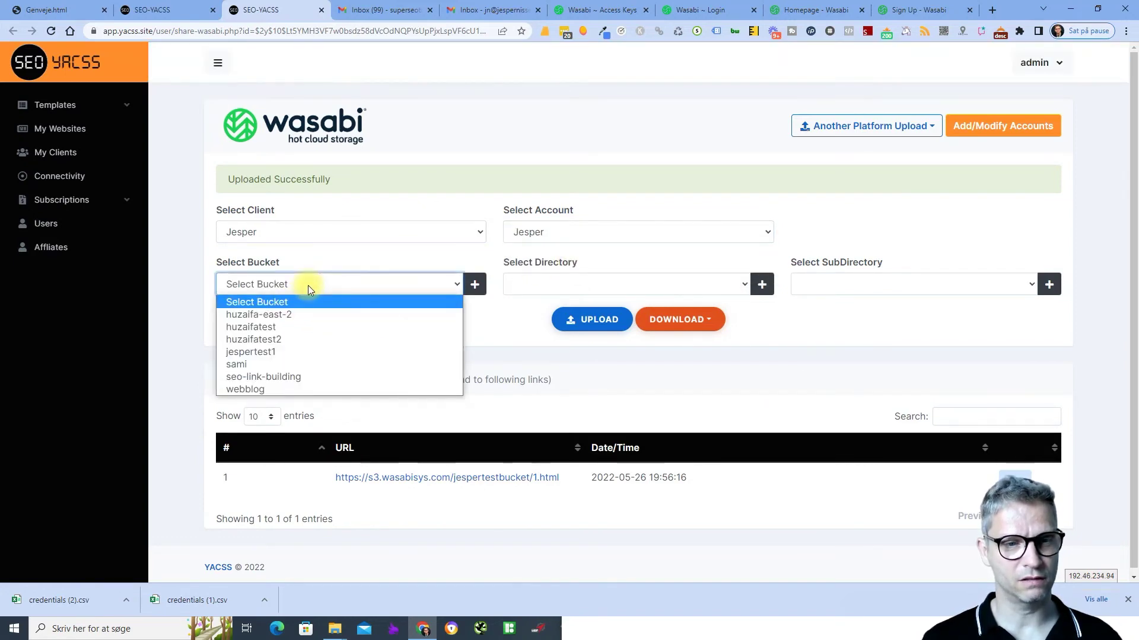
click(474, 284)
- Create and select bucket jespertestbucket2, then begin adding a new directory in it
click(474, 284)
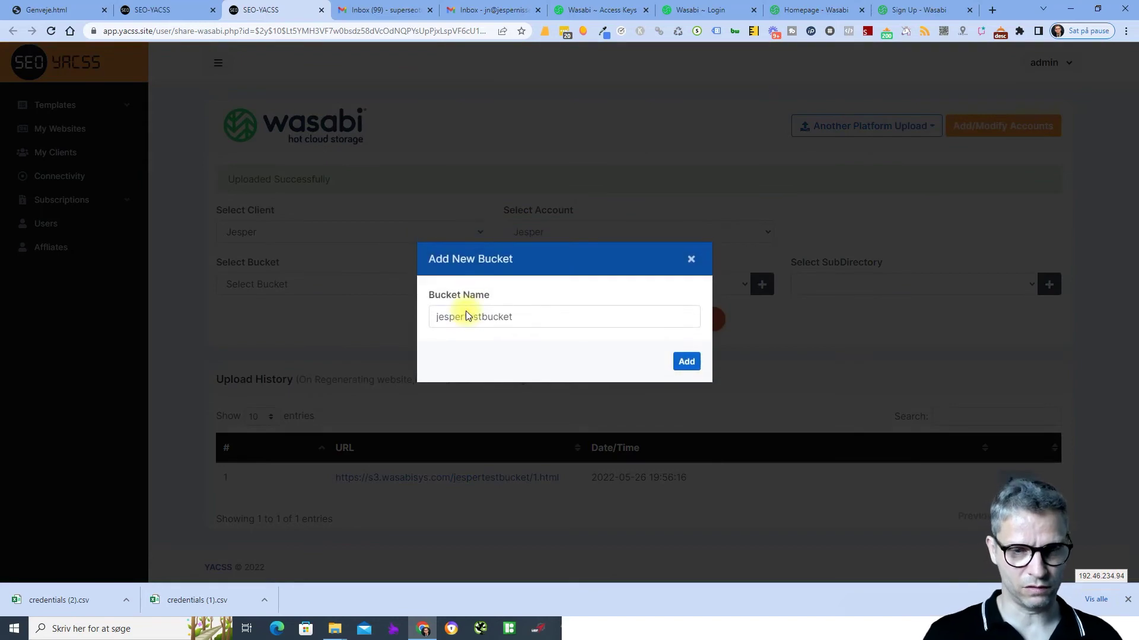
click(555, 326)
text(2)
click(679, 363)
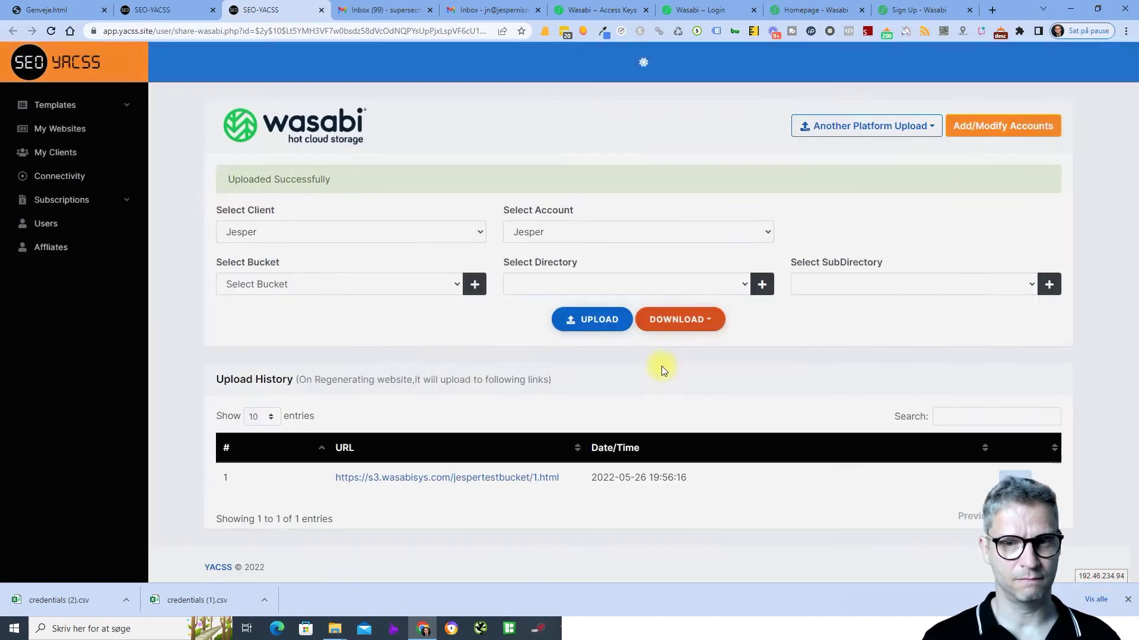
click(649, 285)
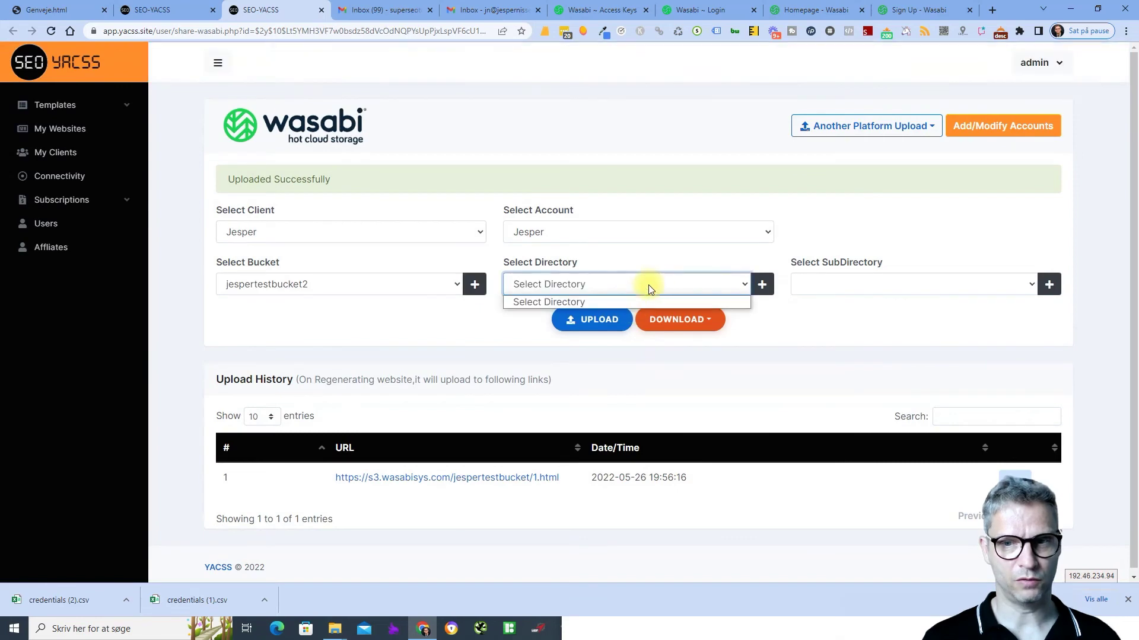
click(762, 284)
- Add the test1 directory in jespertestbucket2, upload the site, and view test1/1.html live
click(543, 344)
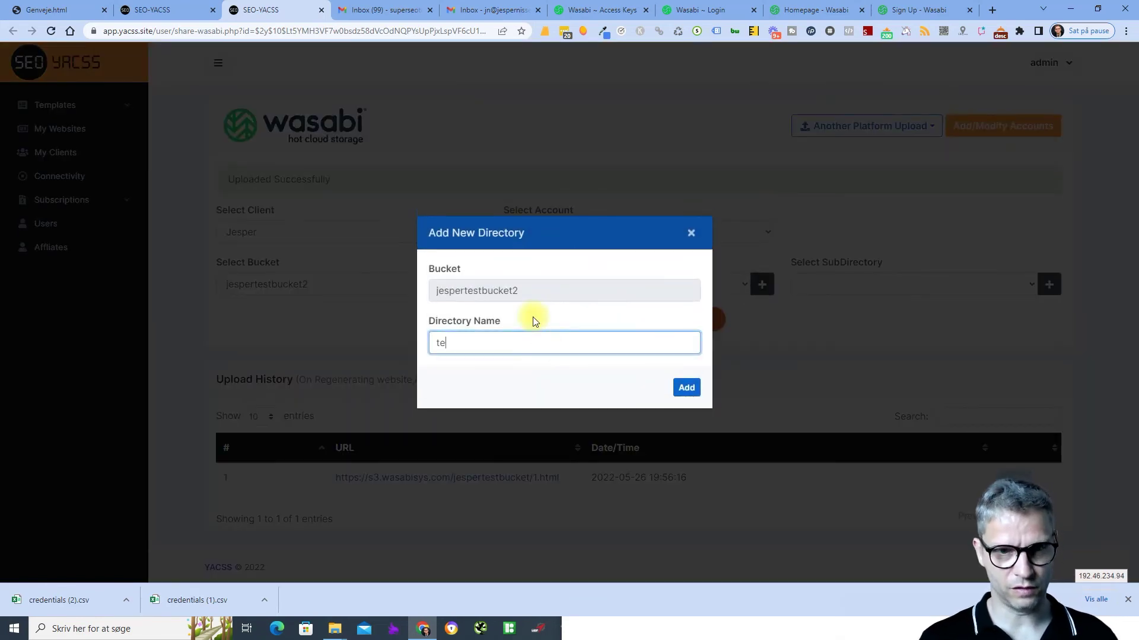
click(687, 388)
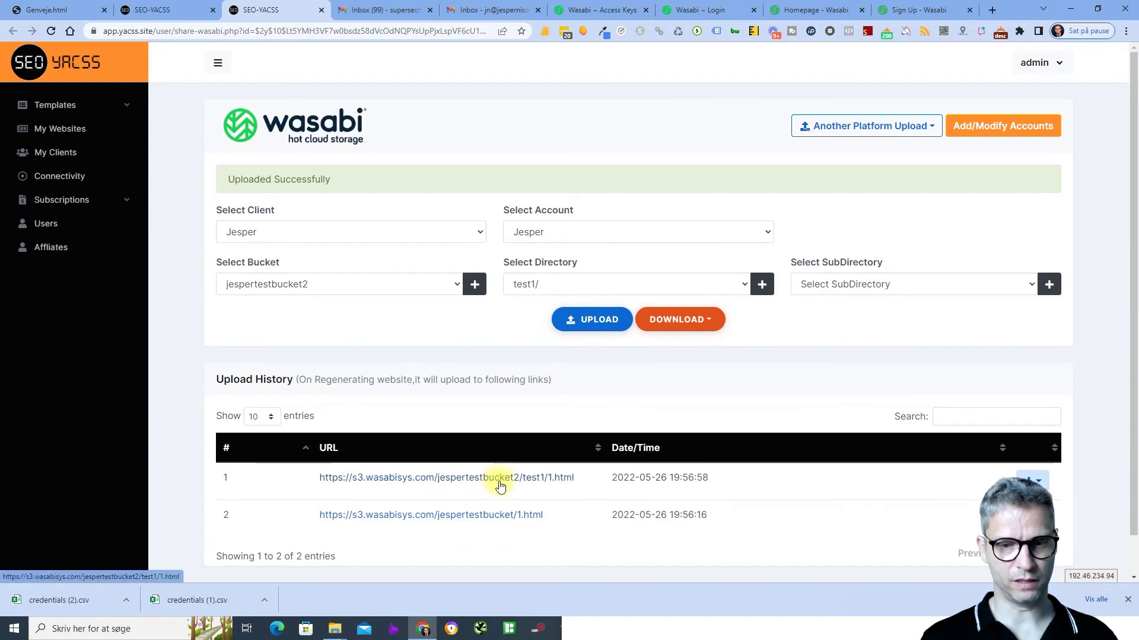
click(510, 479)
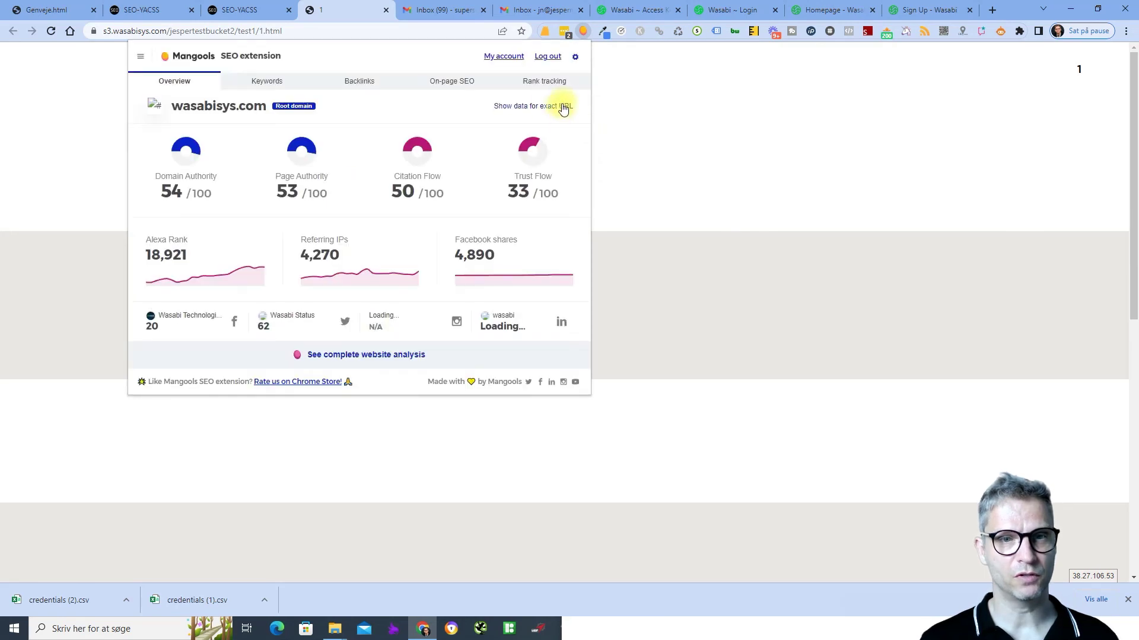
click(563, 107)
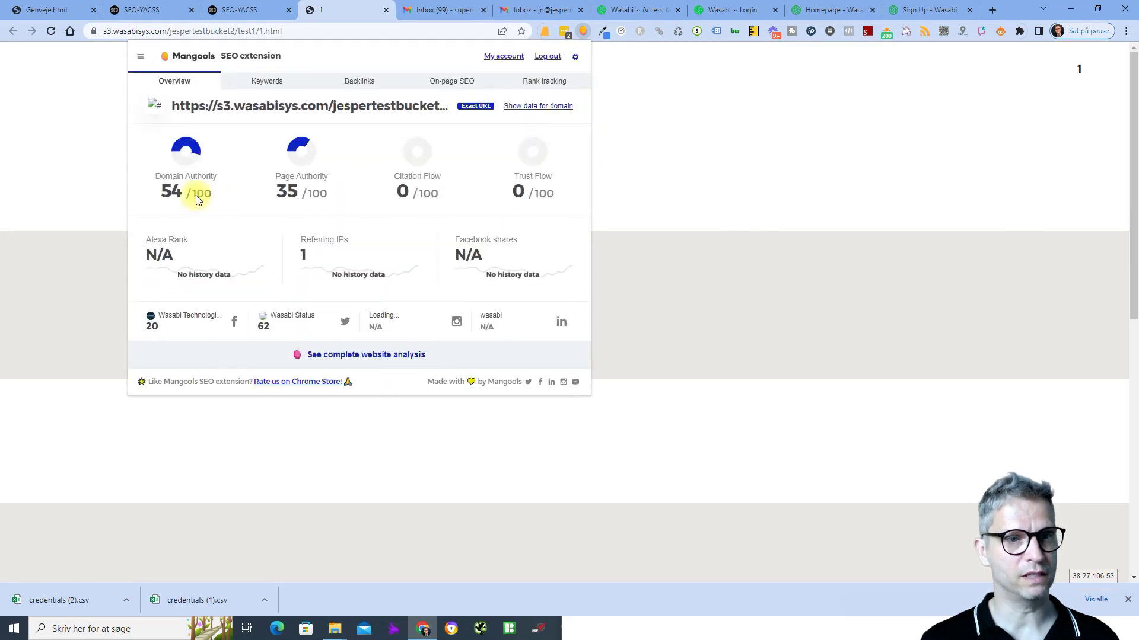
click(281, 197)
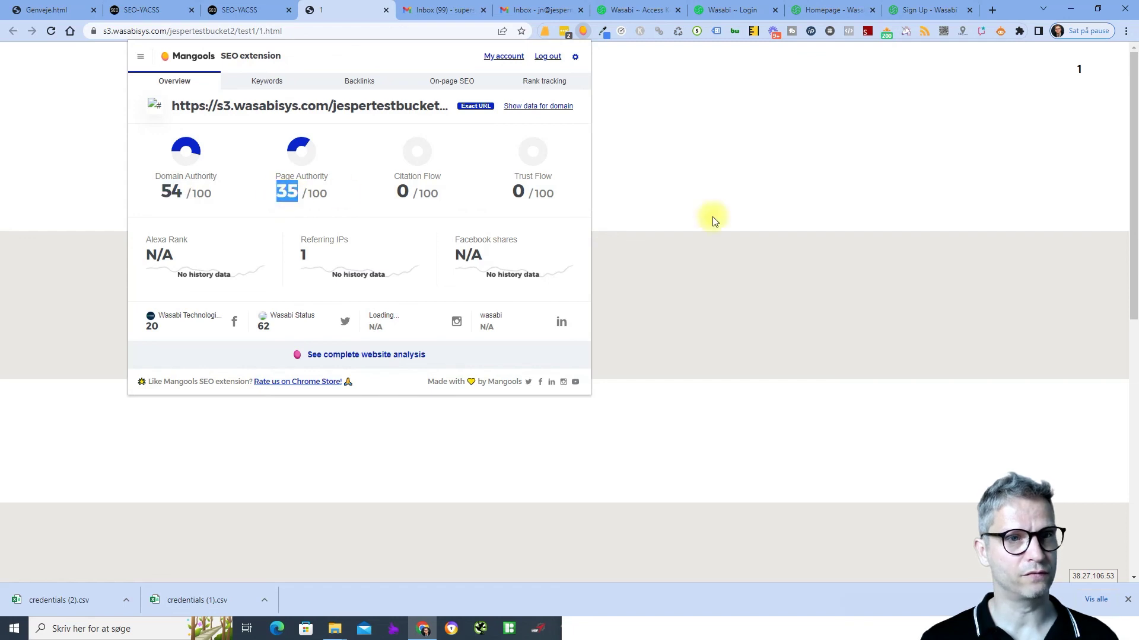
click(687, 222)
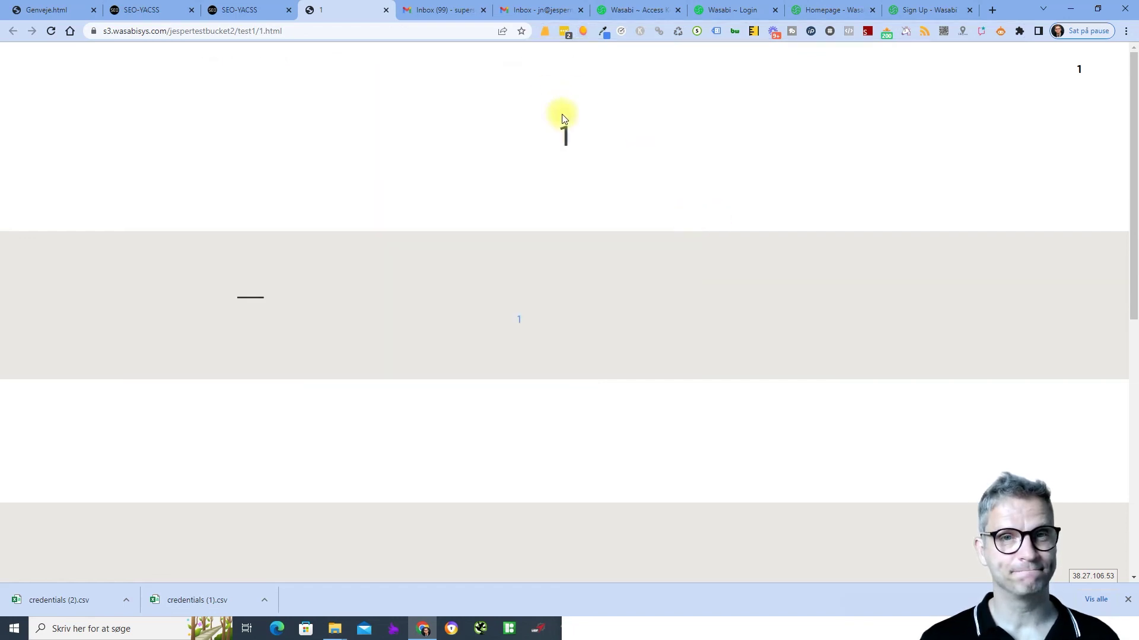